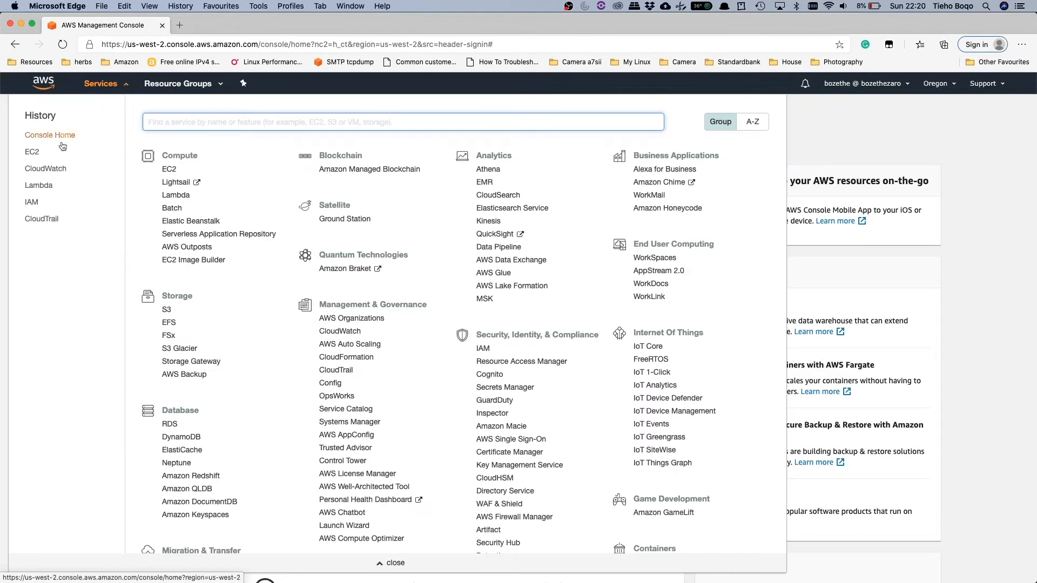
Step: Start adding a new user in IAM with the user name practice
click(30, 203)
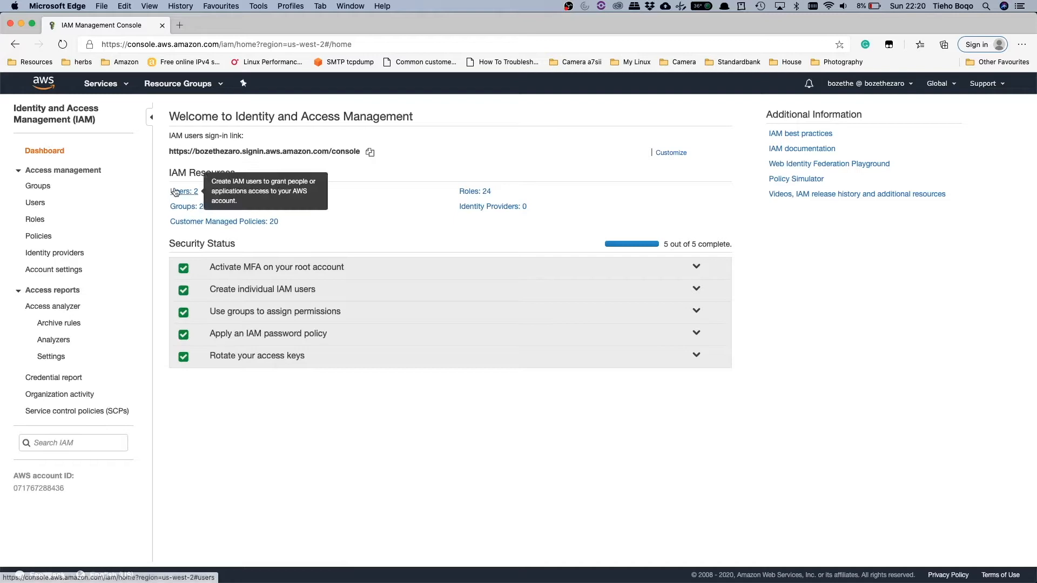
click(43, 208)
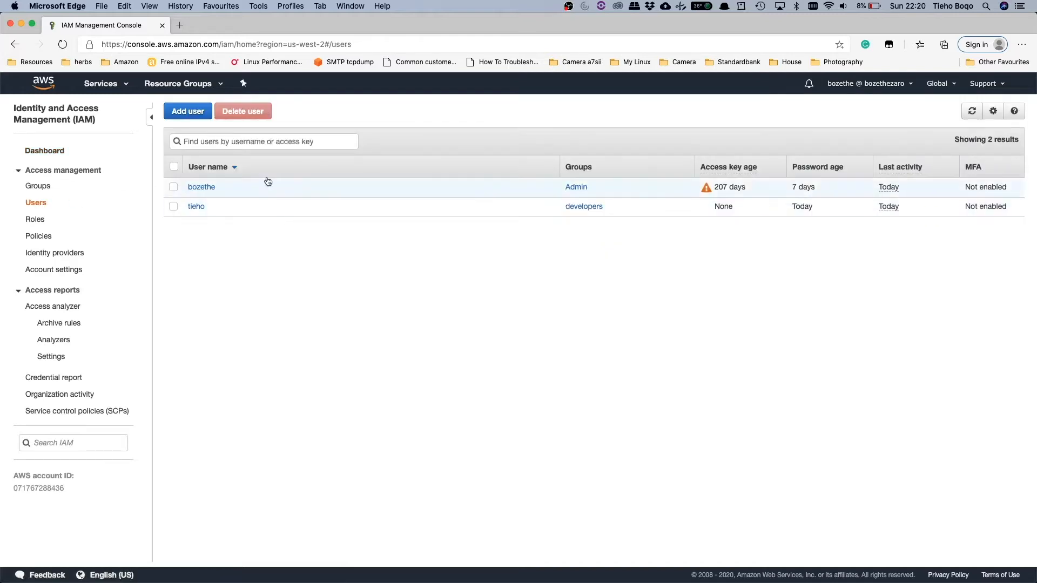
click(192, 111)
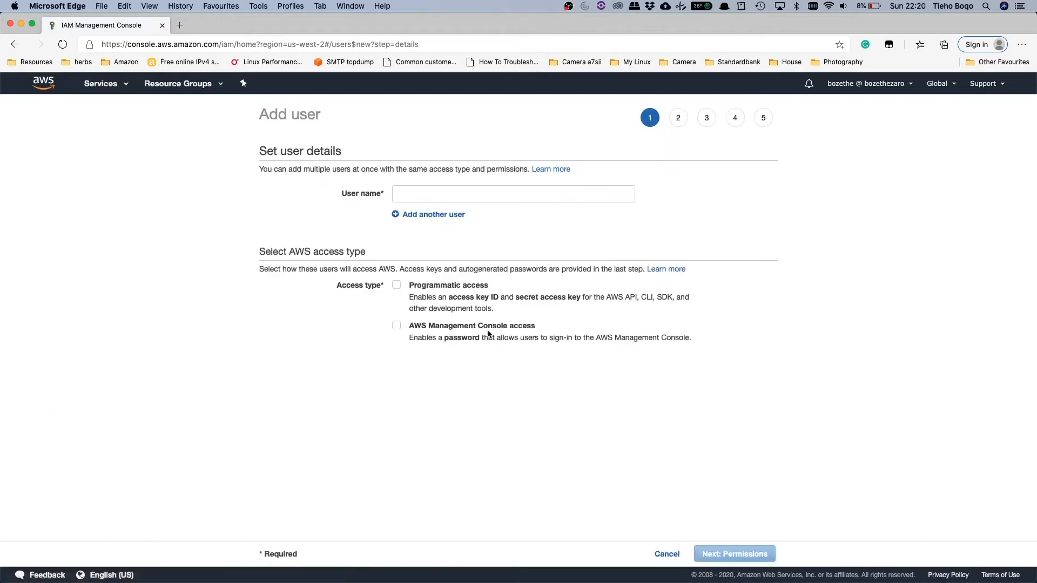
click(414, 198)
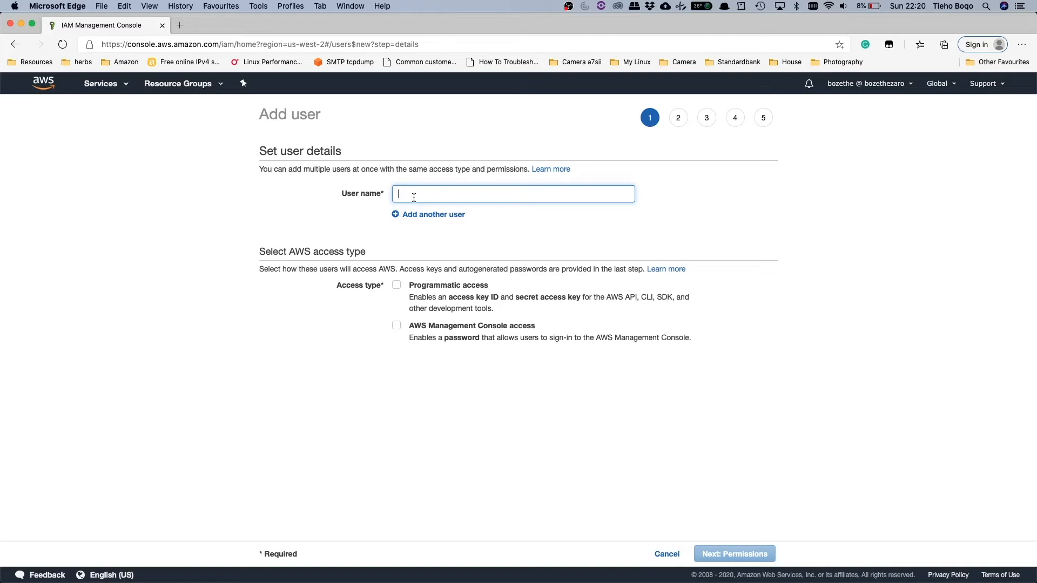
text(practice)
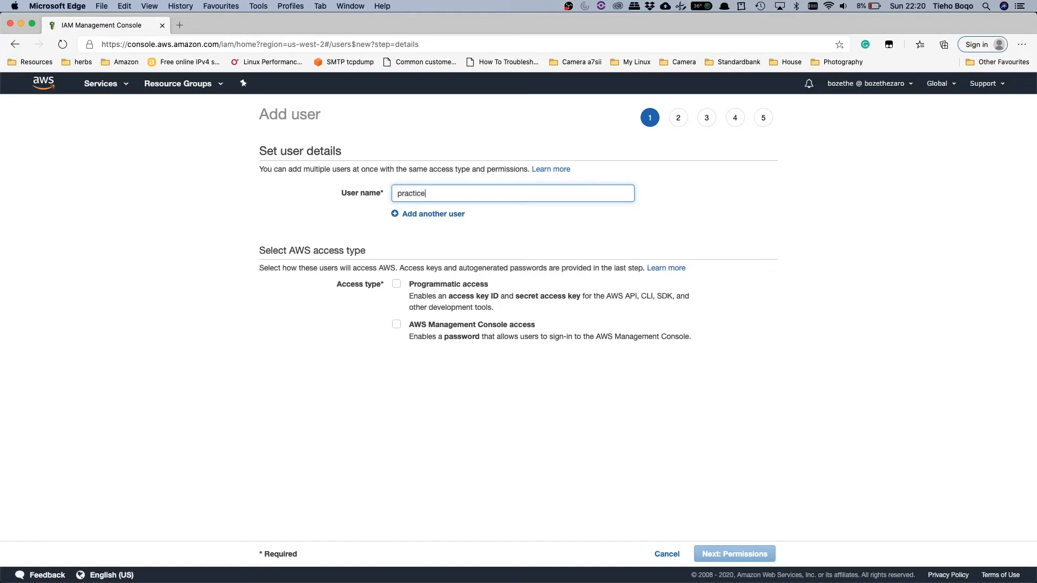
Step: Grant the user AWS Management Console access, enter a custom console password, and turn off the required password reset
click(399, 325)
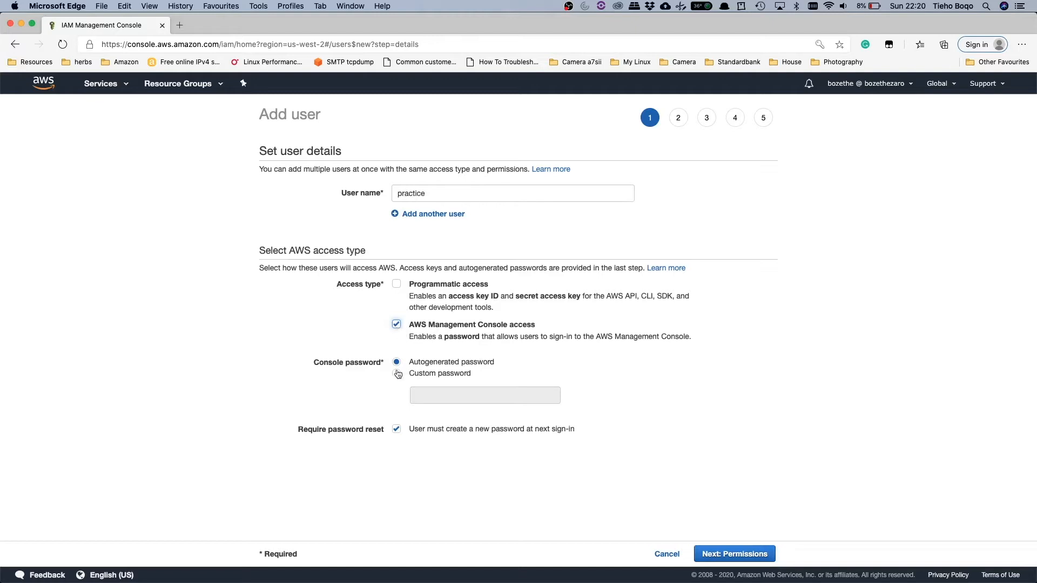
click(397, 374)
click(440, 394)
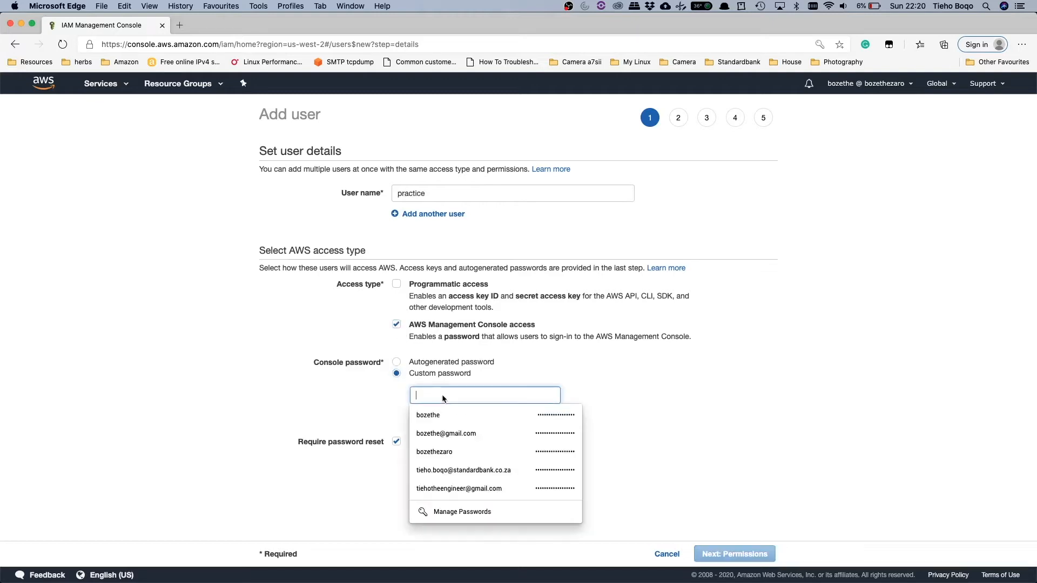
text(•••••••)
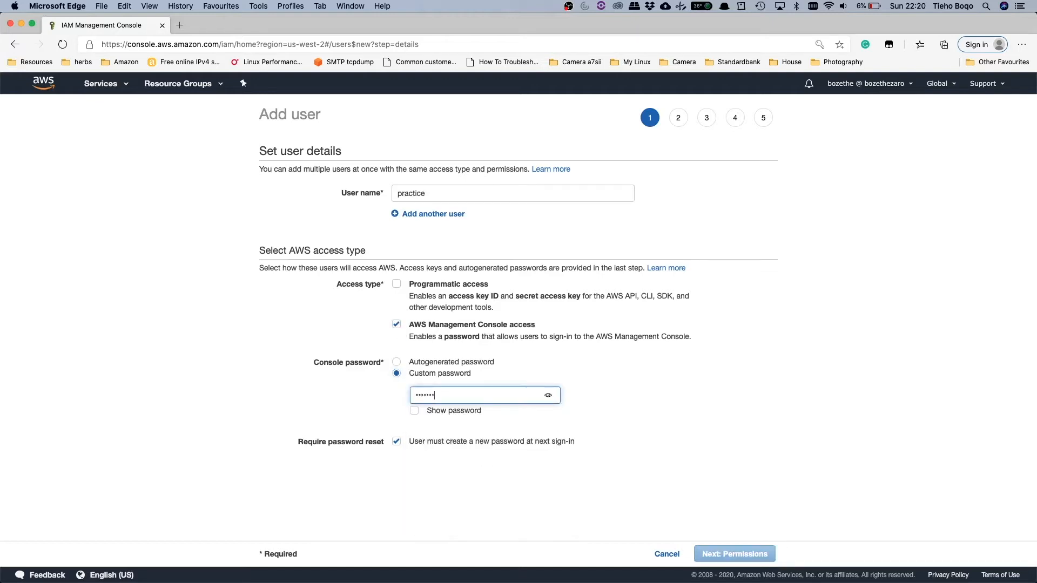
text(••)
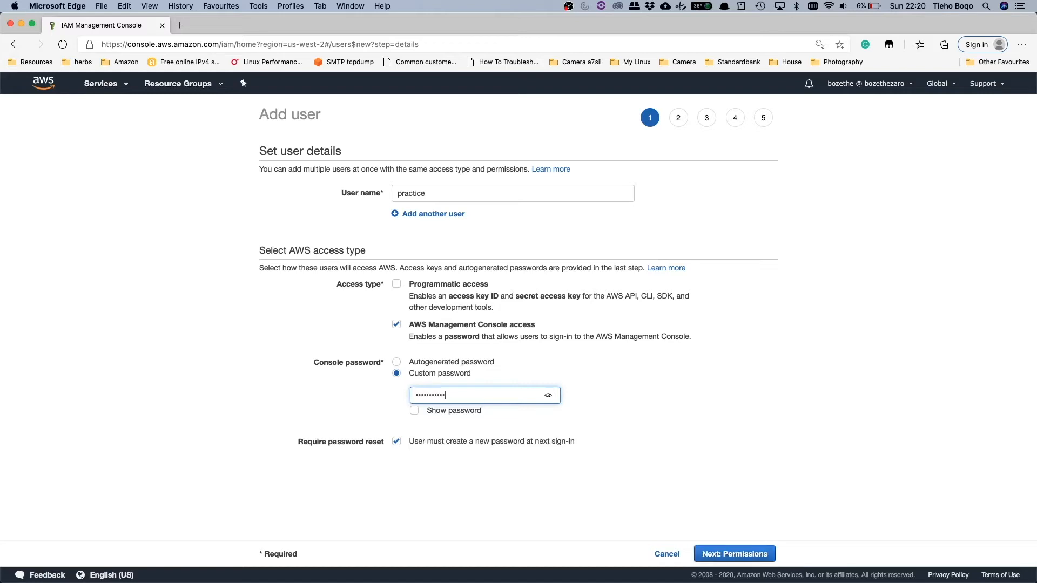
click(397, 442)
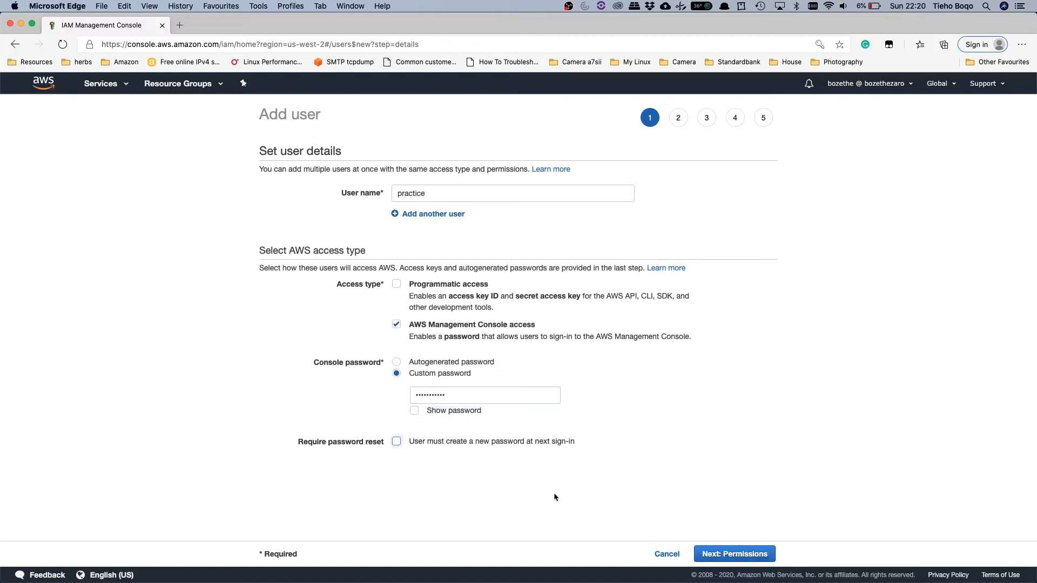
click(734, 554)
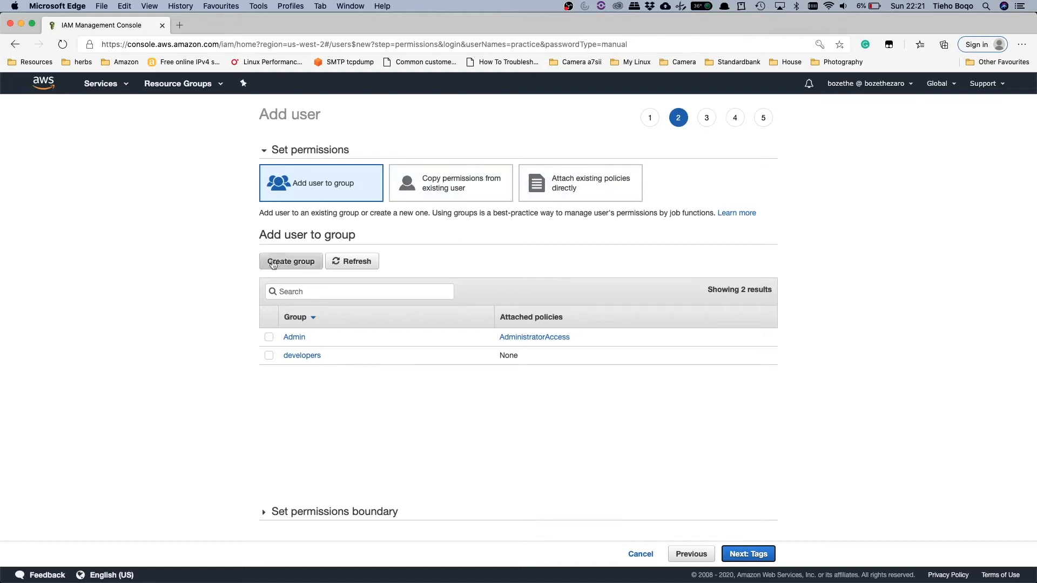
Step: Add the user to the developers group and create the user without tags
click(269, 355)
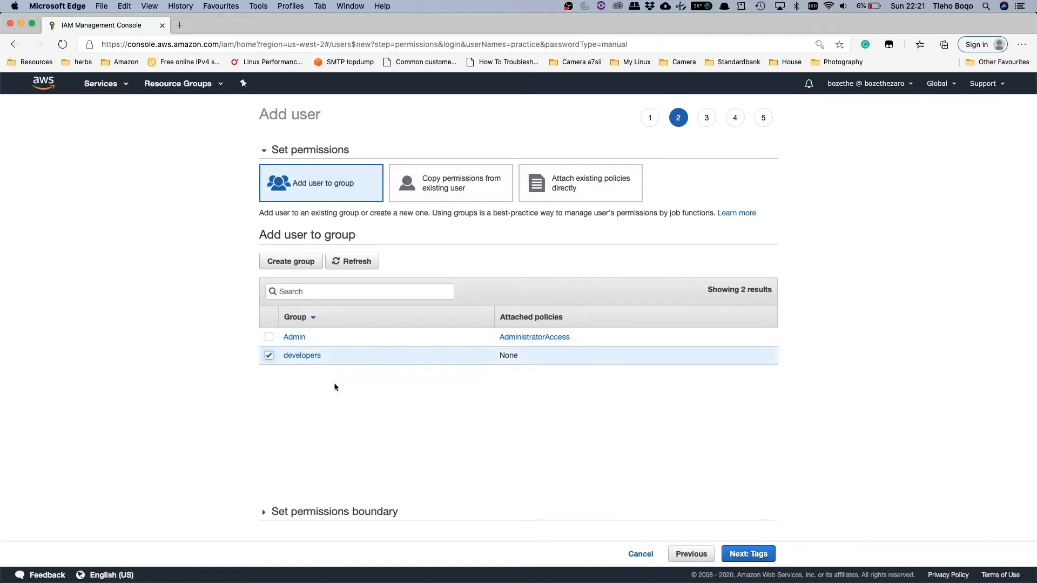
click(755, 555)
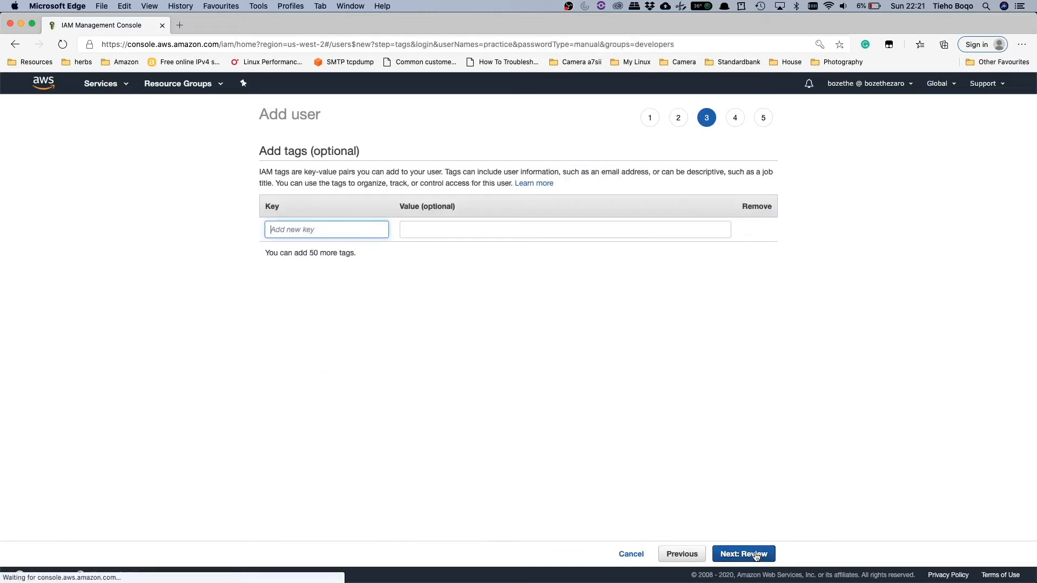
click(756, 555)
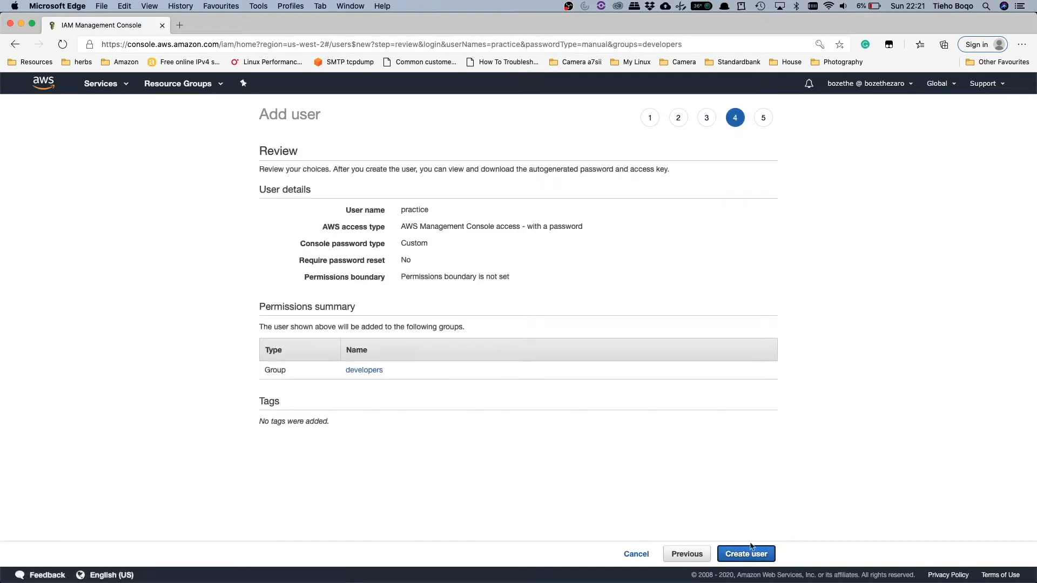
click(748, 555)
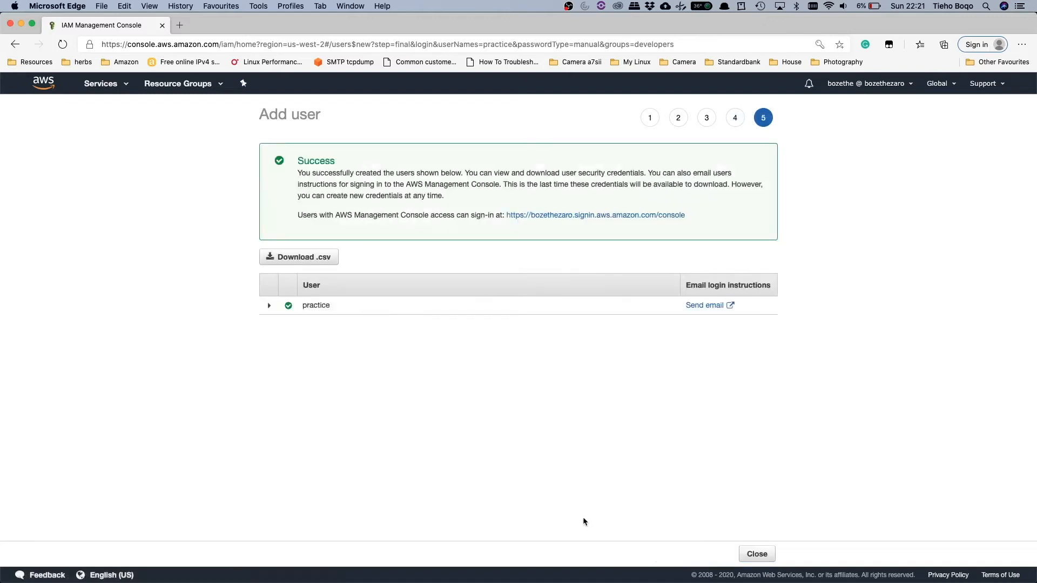
click(755, 553)
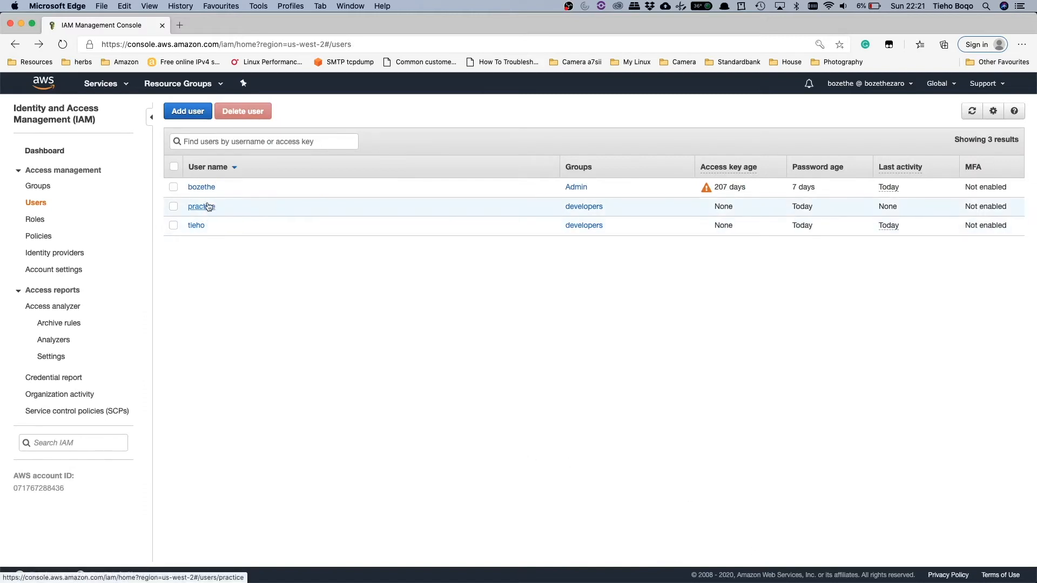
Step: Inspect the members and attached permissions of the developers group
click(41, 189)
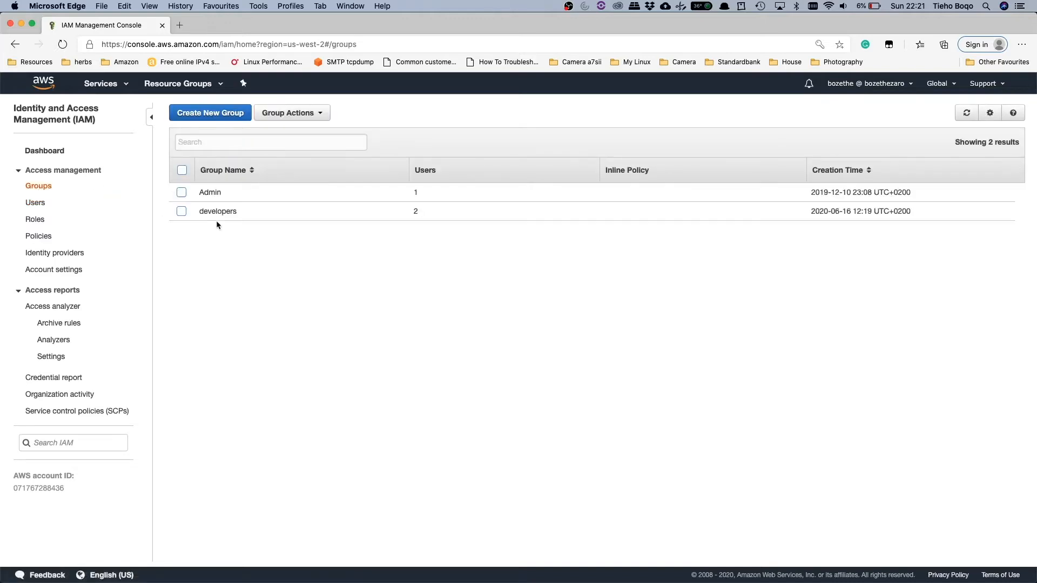
click(217, 211)
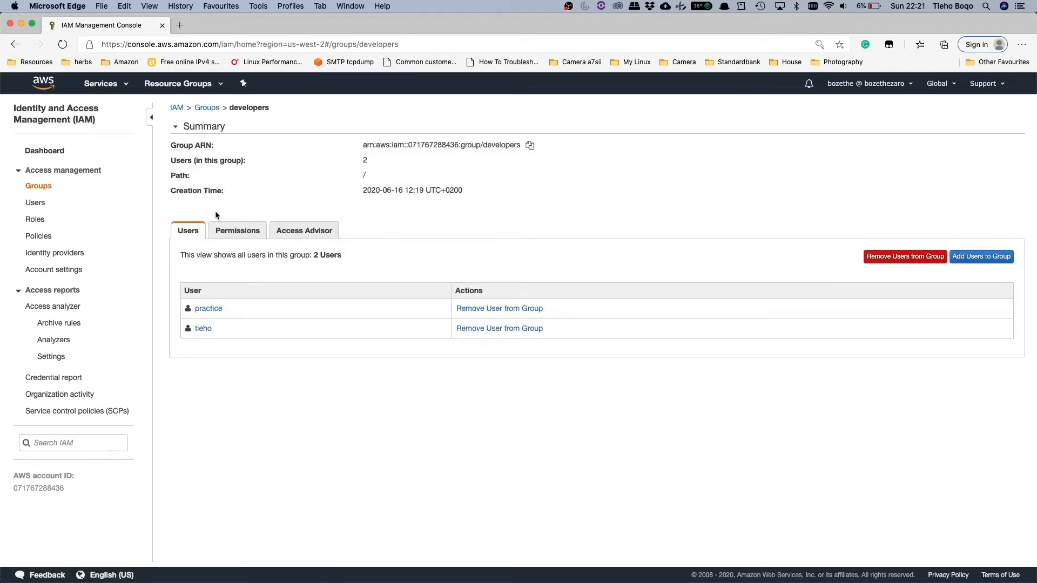
click(238, 232)
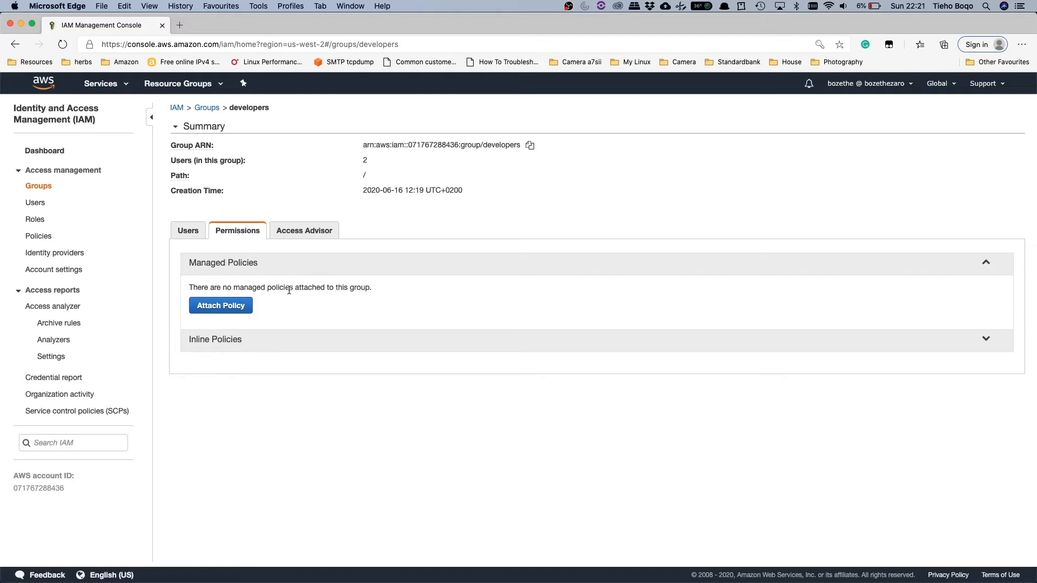
Step: Start an inline policy for the practice user and choose EC2 as its service
click(39, 203)
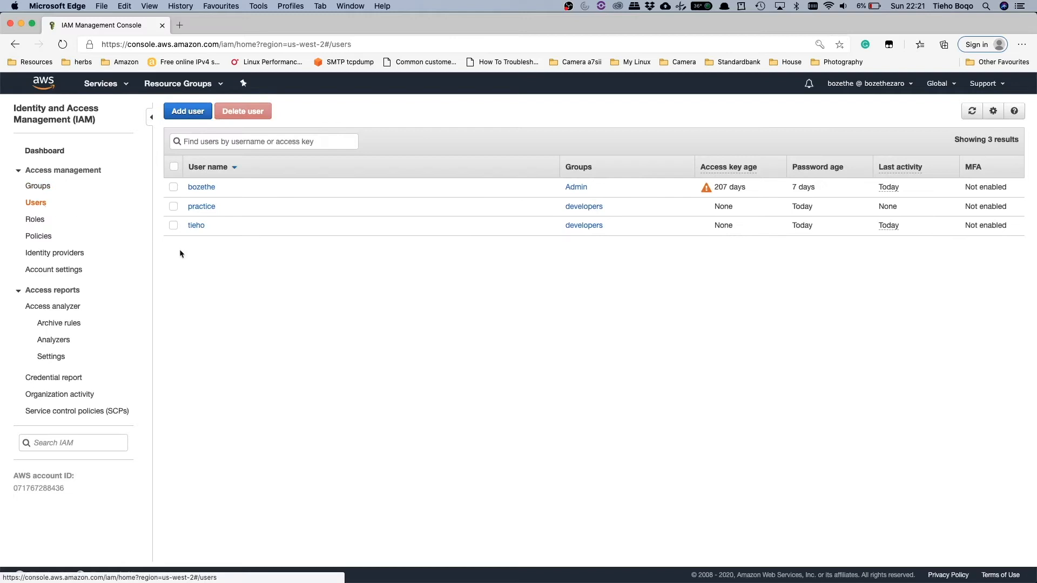
click(204, 209)
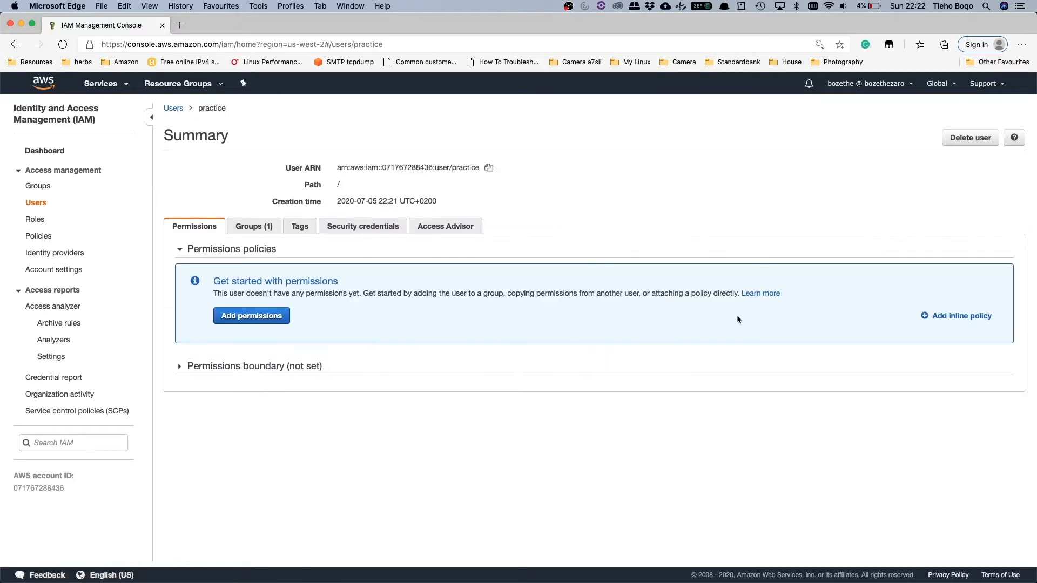
click(939, 316)
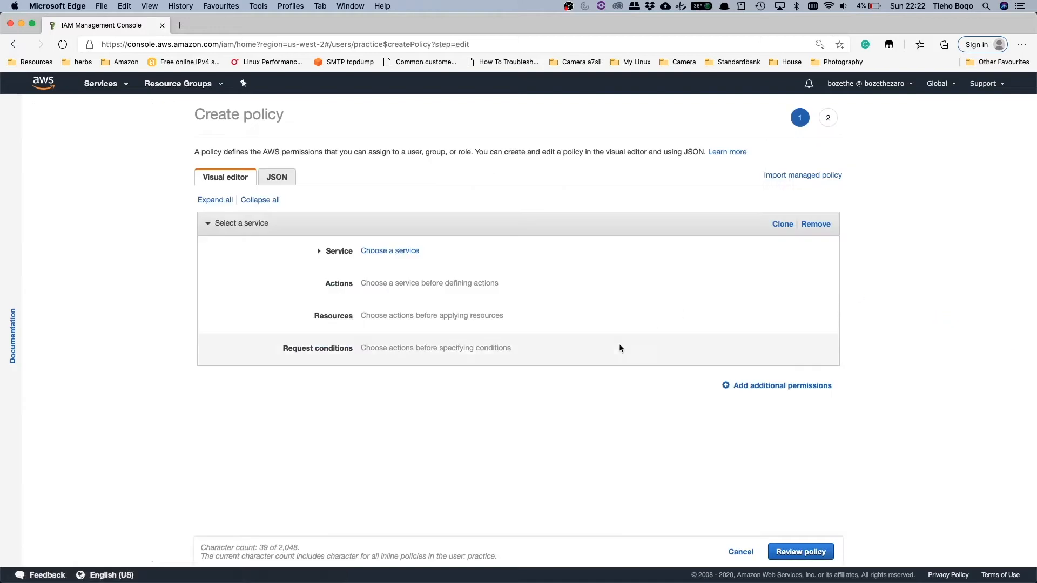
click(362, 252)
click(404, 268)
text(ec2)
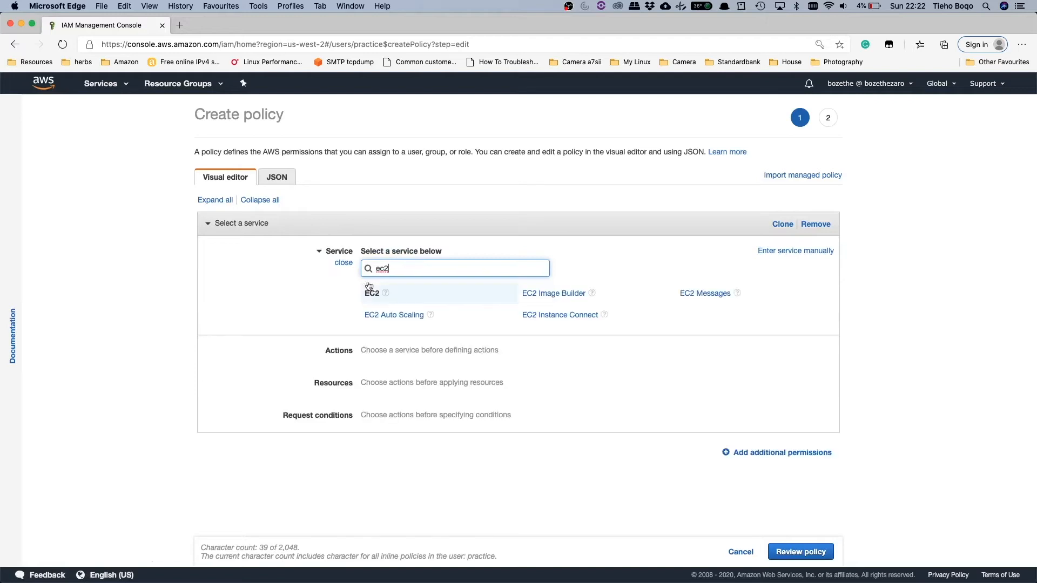
click(372, 297)
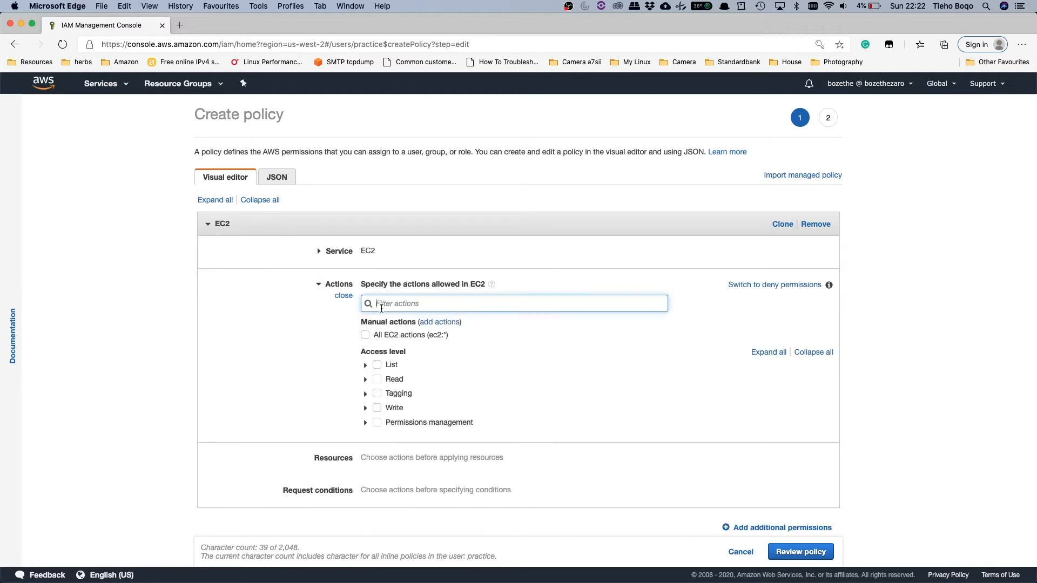
Step: Find the StopInstances action and allow it in the EC2 policy
text(instance)
key(BackSpace)
key(BackSpace)
key(BackSpace)
key(BackSpace)
key(BackSpace)
key(BackSpace)
key(BackSpace)
key(BackSpace)
text(stop)
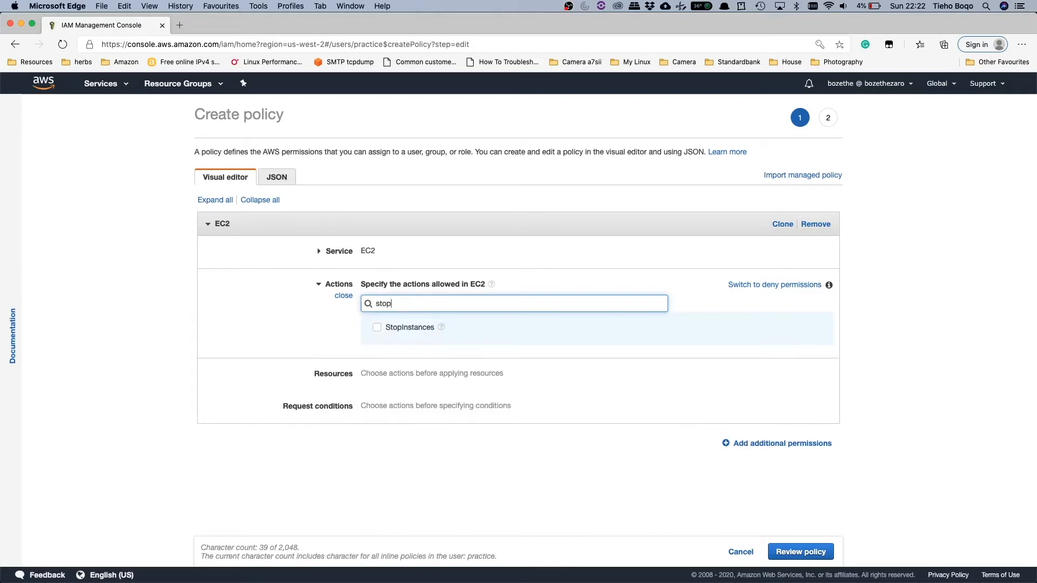
click(378, 328)
Step: Add the TerminateInstances and StartInstances actions to the allowed EC2 actions
drag(394, 303, 356, 309)
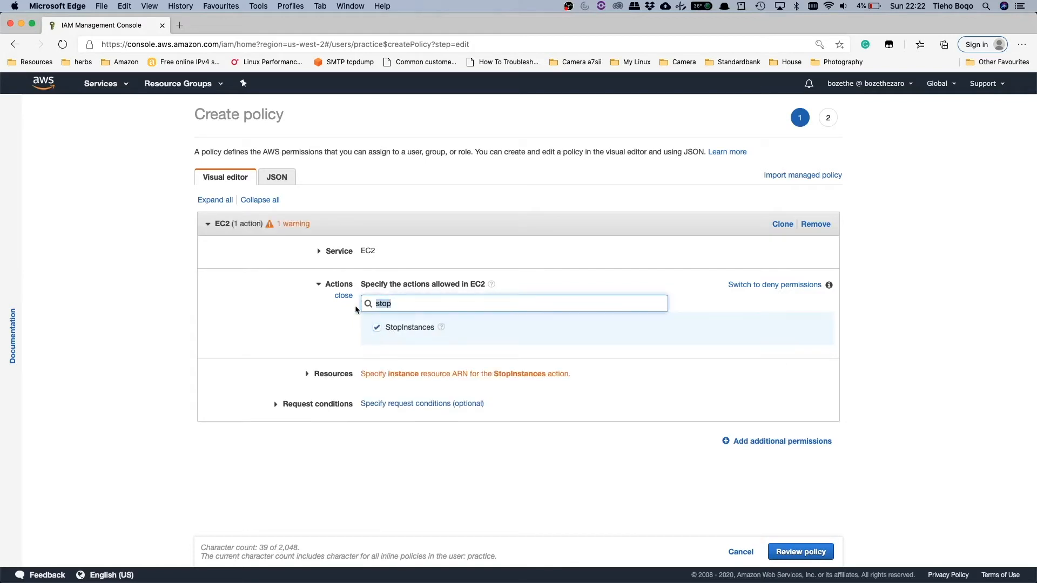
text(terminate)
click(376, 346)
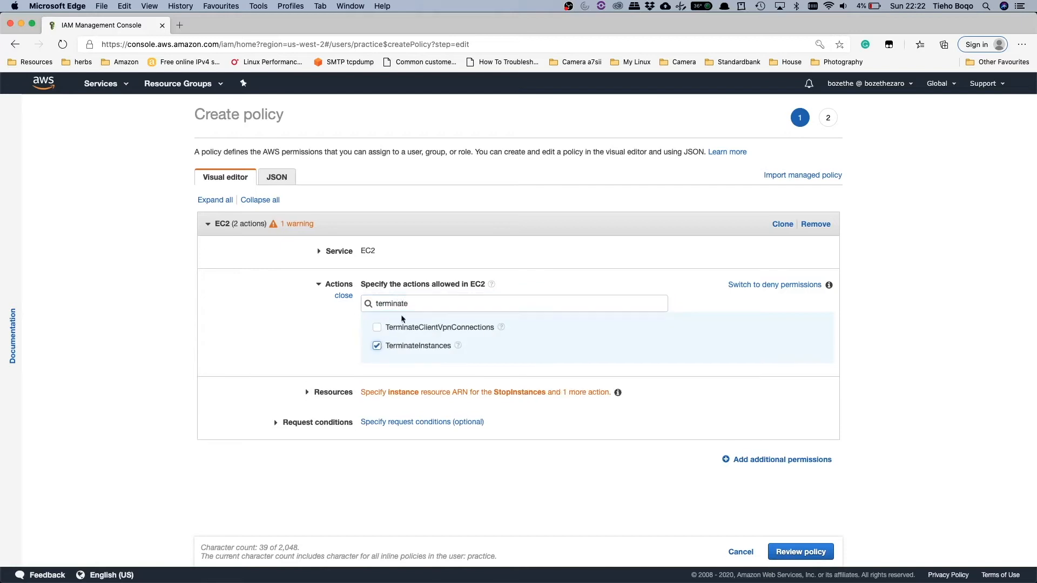
drag(413, 304, 330, 306)
text(start)
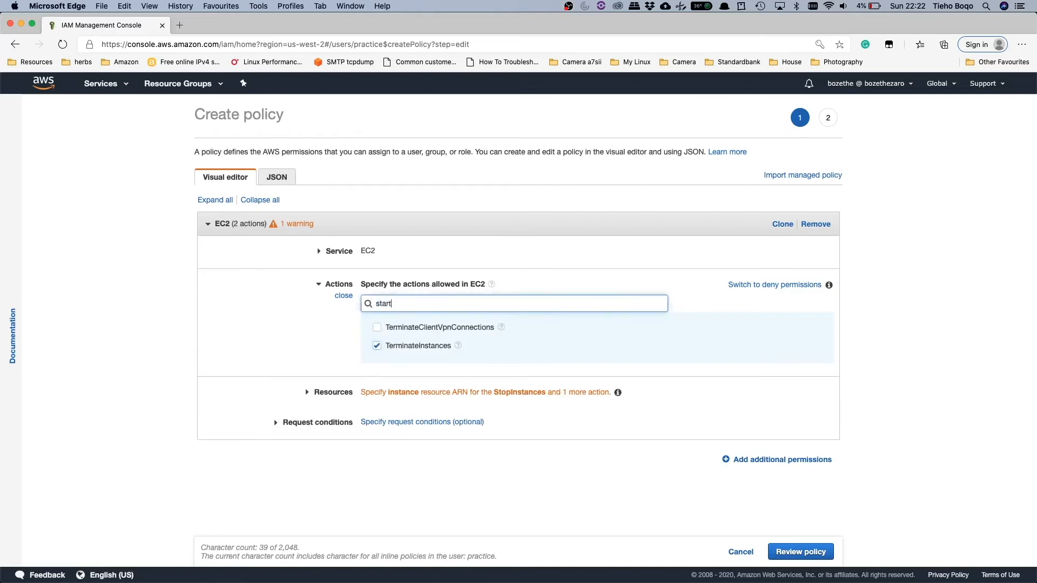
click(377, 345)
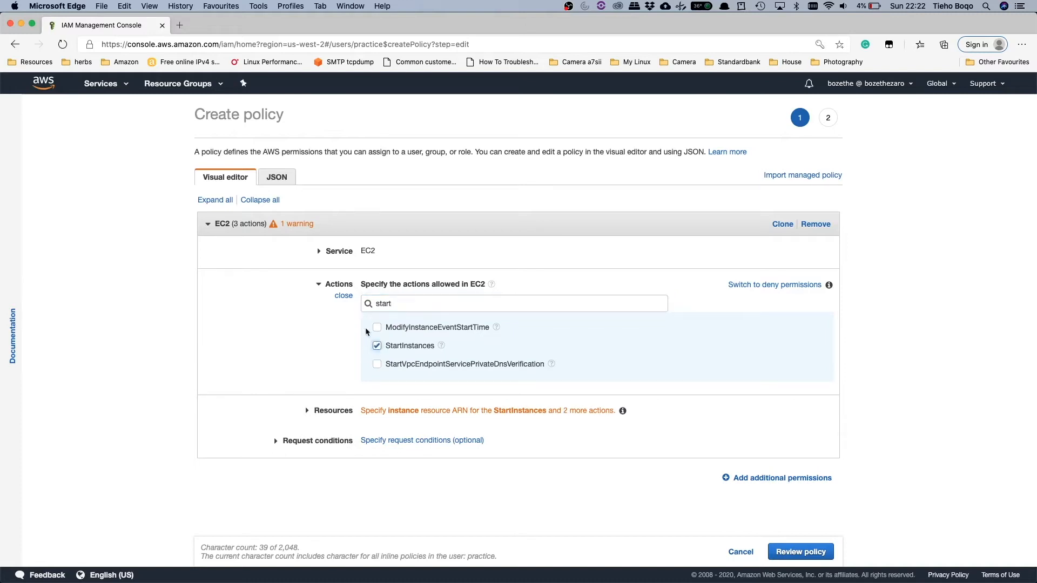
click(344, 296)
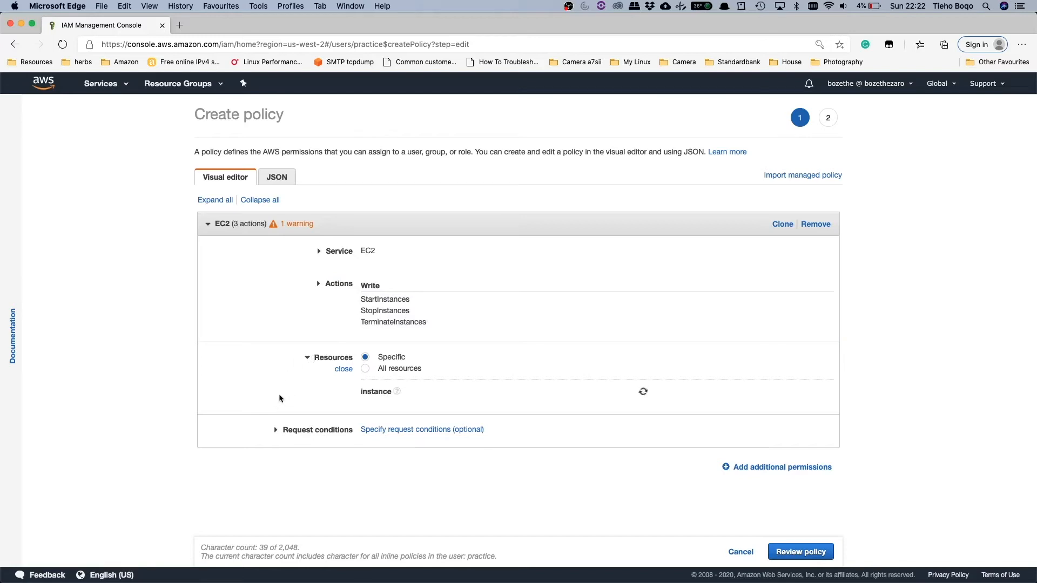
Step: Apply the policy's resources to any EC2 instance
click(277, 429)
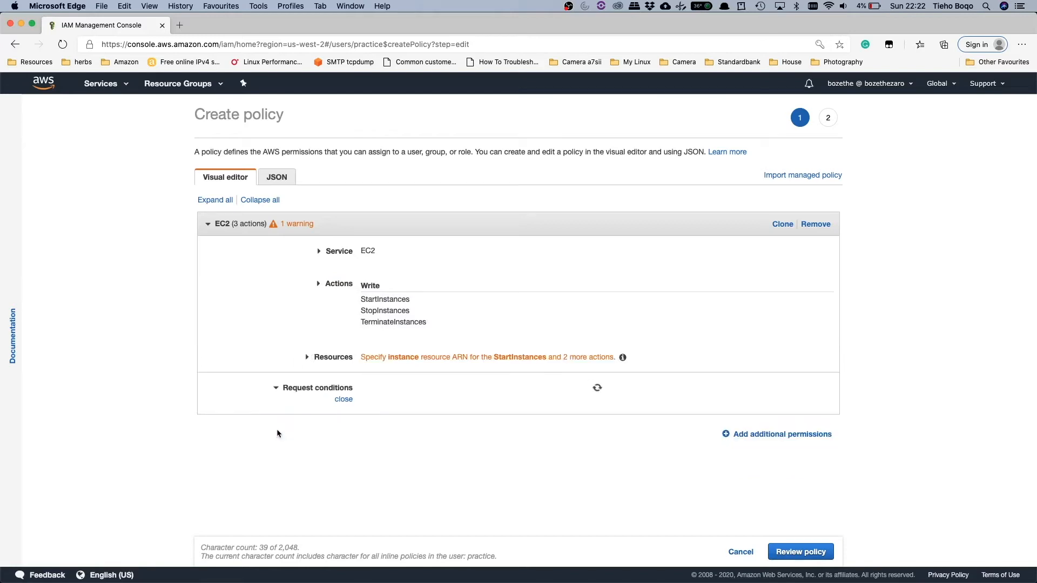
click(306, 358)
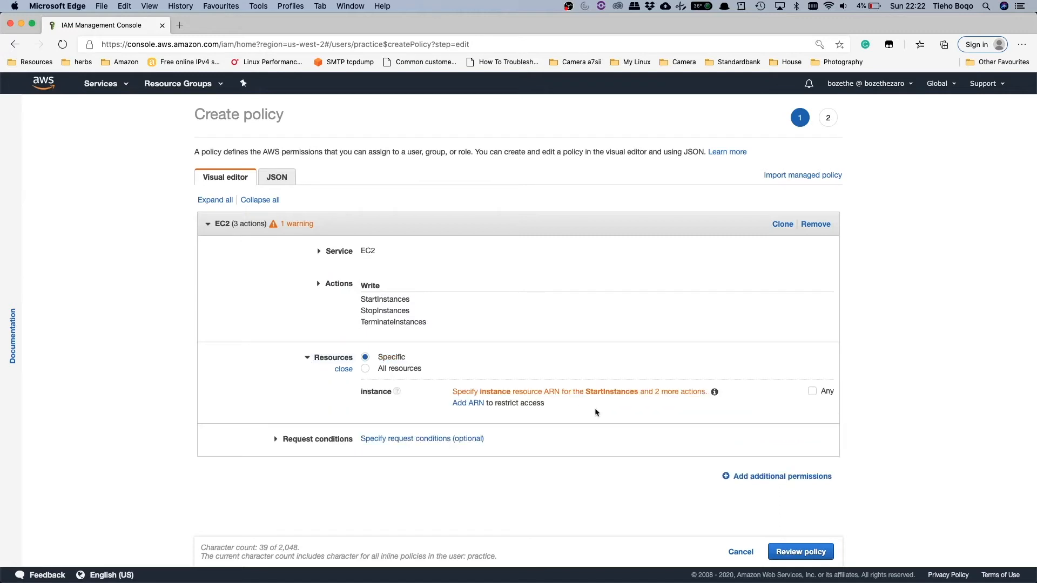
click(813, 392)
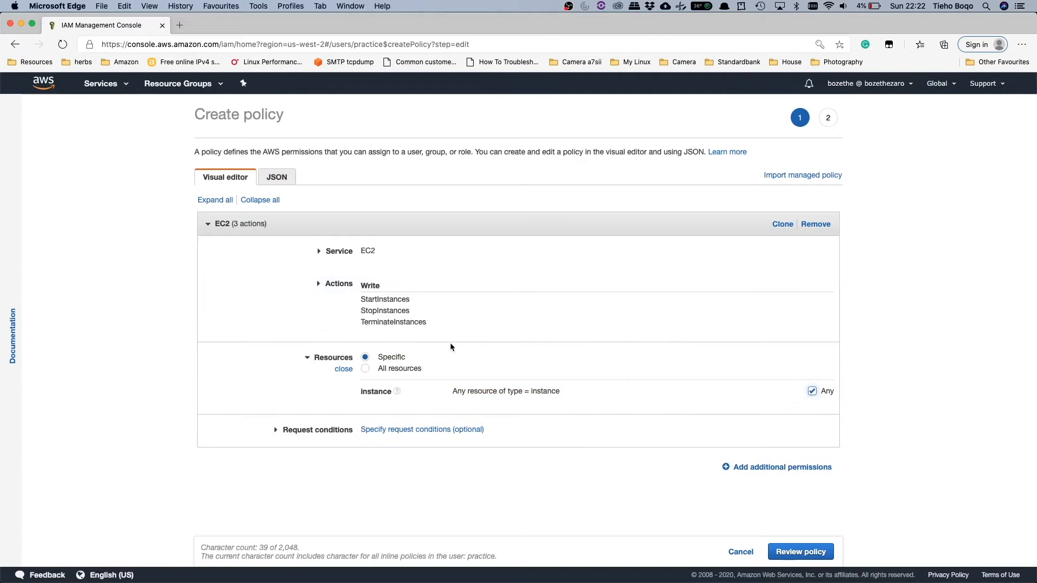
click(336, 370)
Step: Start a request condition for the EC2 actions and choose ec2:ResourceTag as its condition key
click(275, 389)
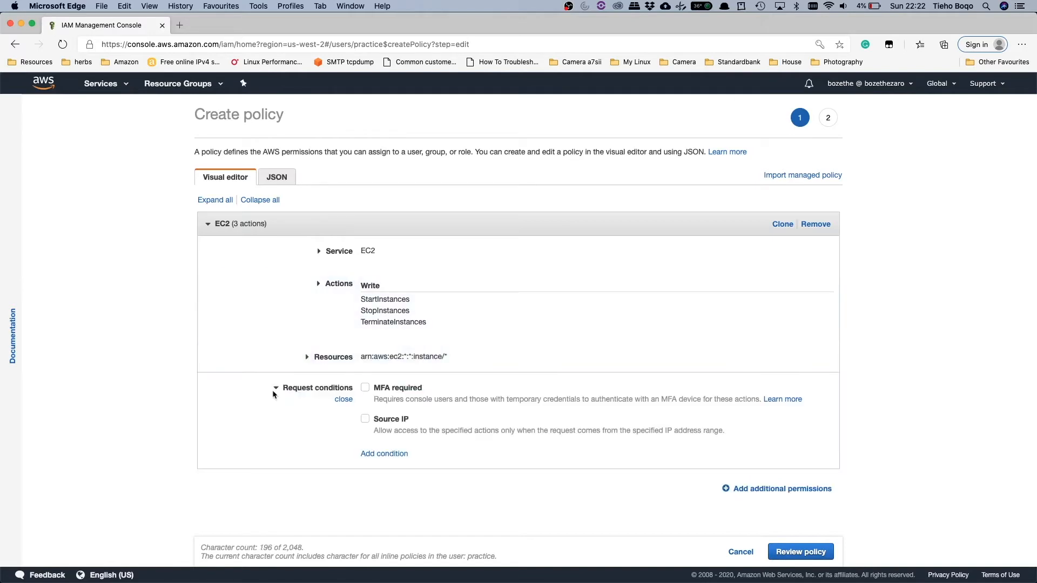
click(388, 455)
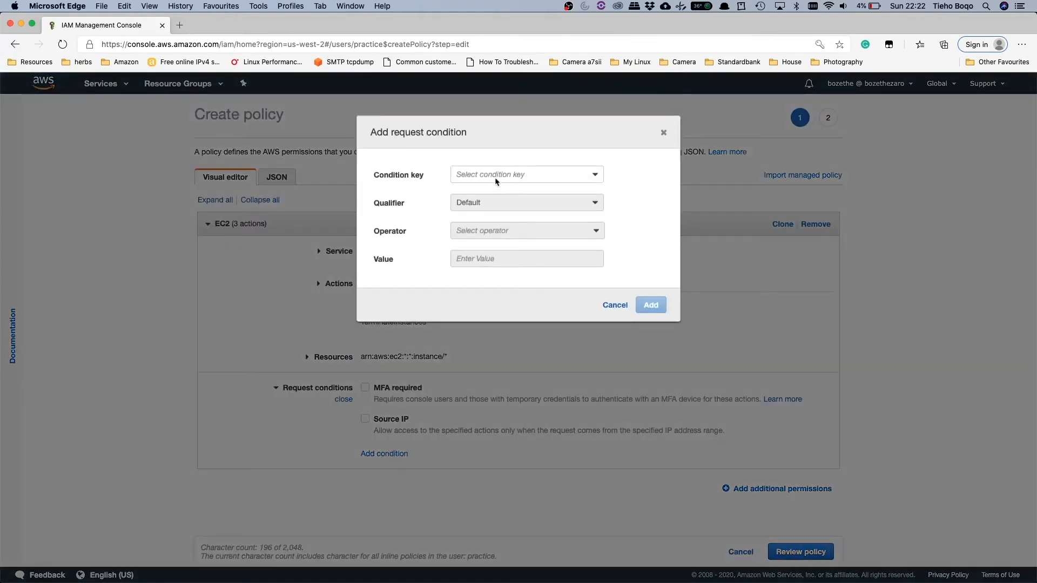
click(523, 174)
scroll(527, 251, down, 5)
scroll(524, 252, down, 6)
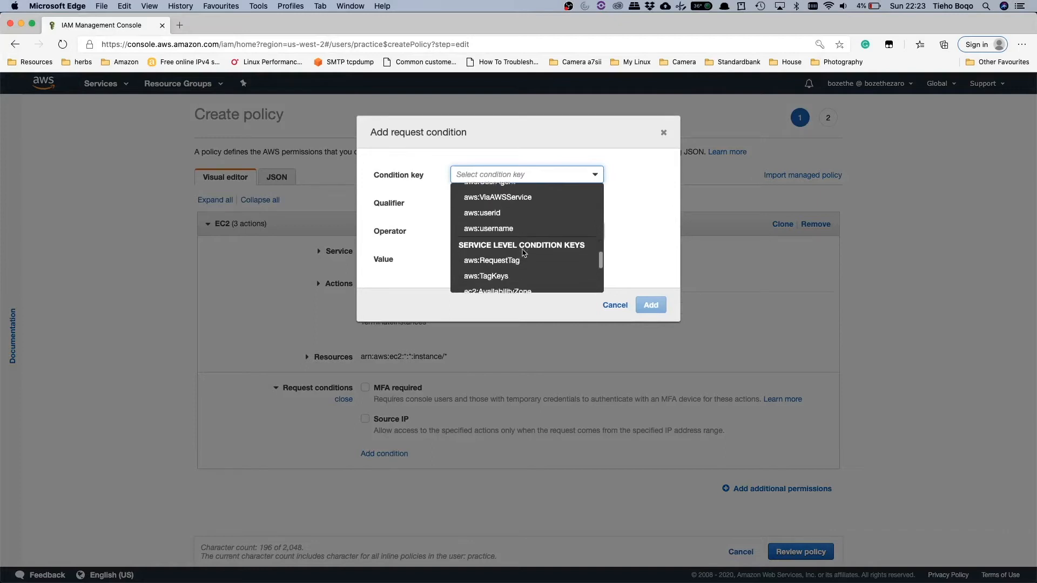
scroll(523, 258, down, 2)
scroll(523, 259, down, 3)
scroll(523, 258, down, 1)
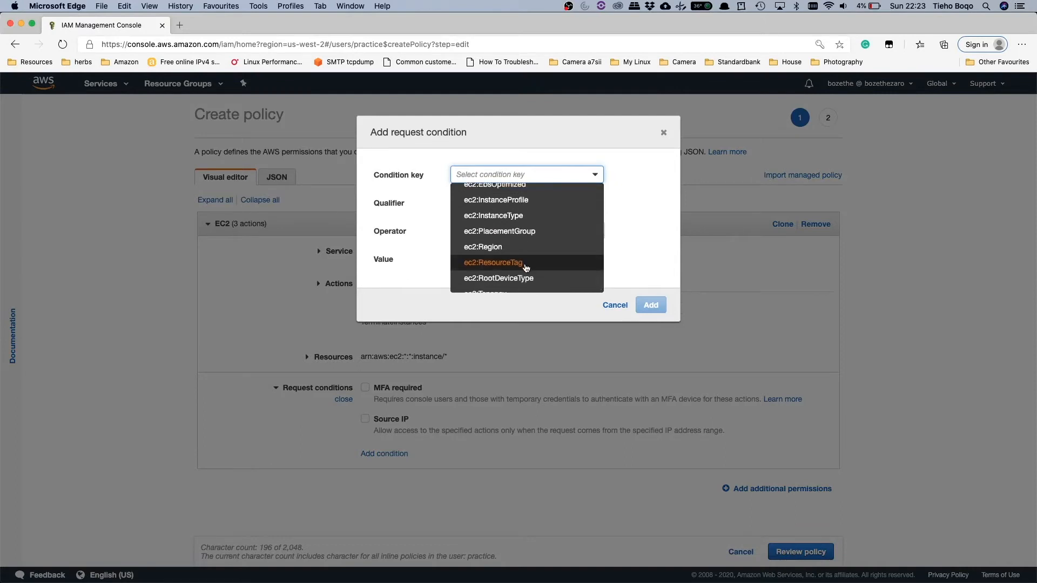
click(525, 266)
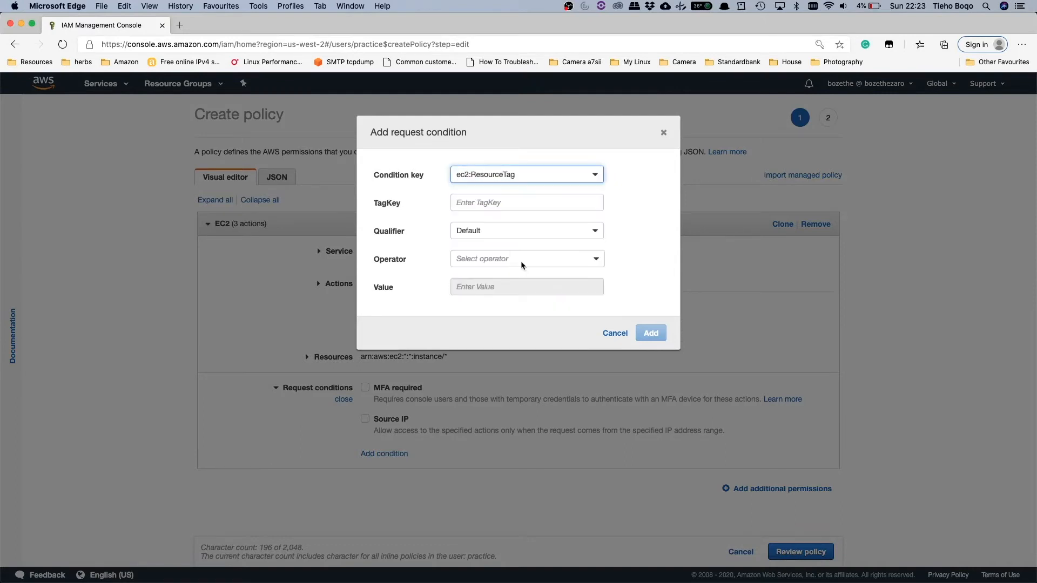
Step: Set the condition's tag key to owner and its operator to StringEquals
click(498, 200)
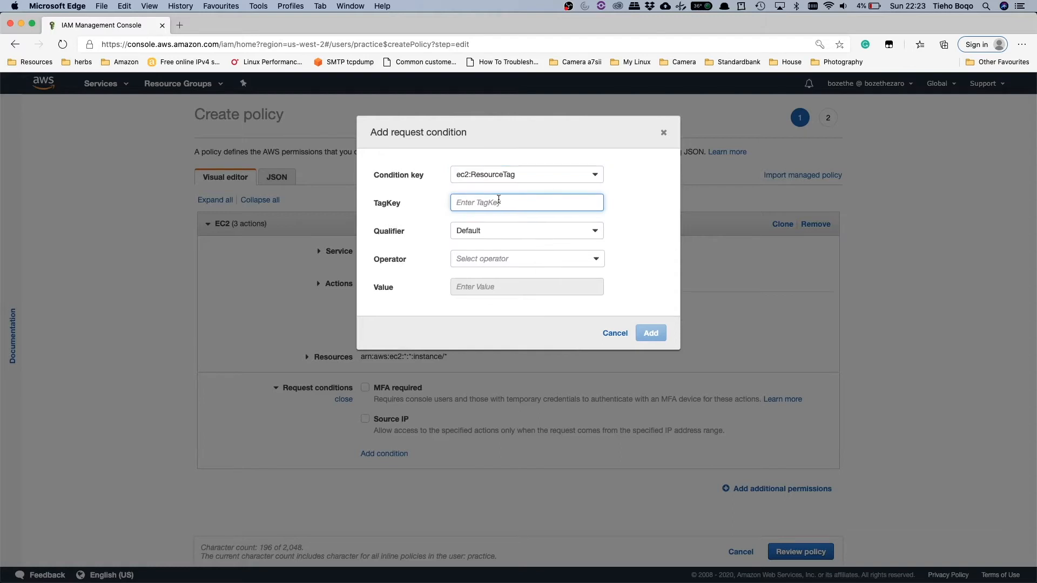
text(owner)
click(523, 253)
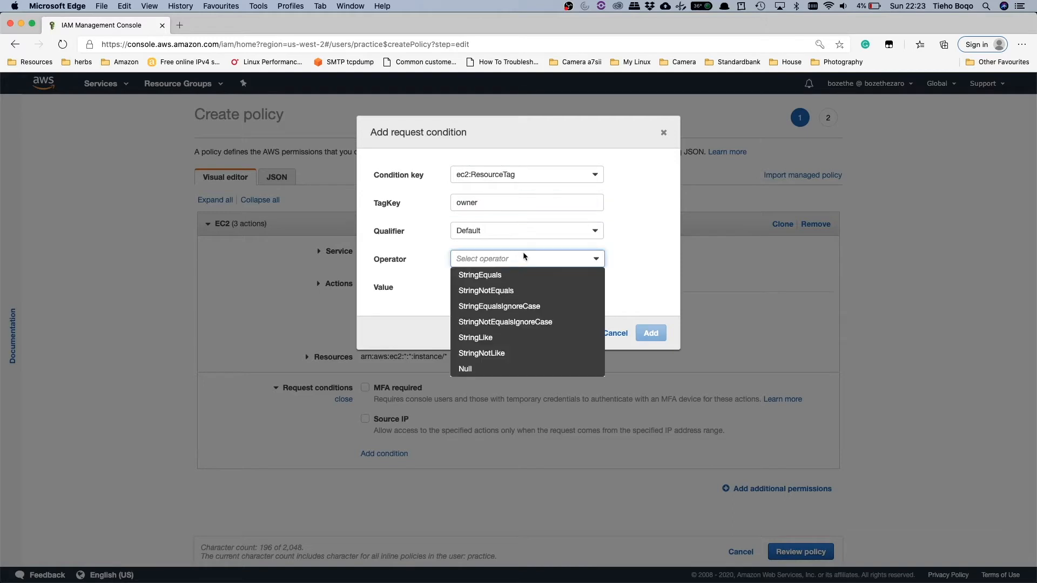
click(525, 270)
Step: Set the condition value to ${aws:Username} and add the condition to the policy
click(520, 289)
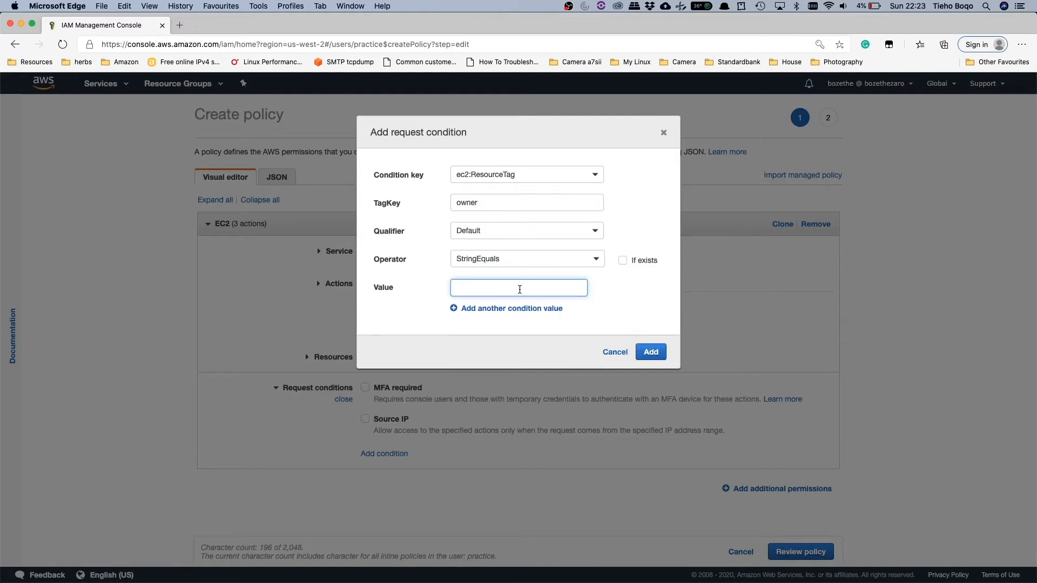
text($)
text({})
text(aw)
text(s)
text(:username)
click(485, 288)
key(BackSpace)
key(BackSpace)
text(Us)
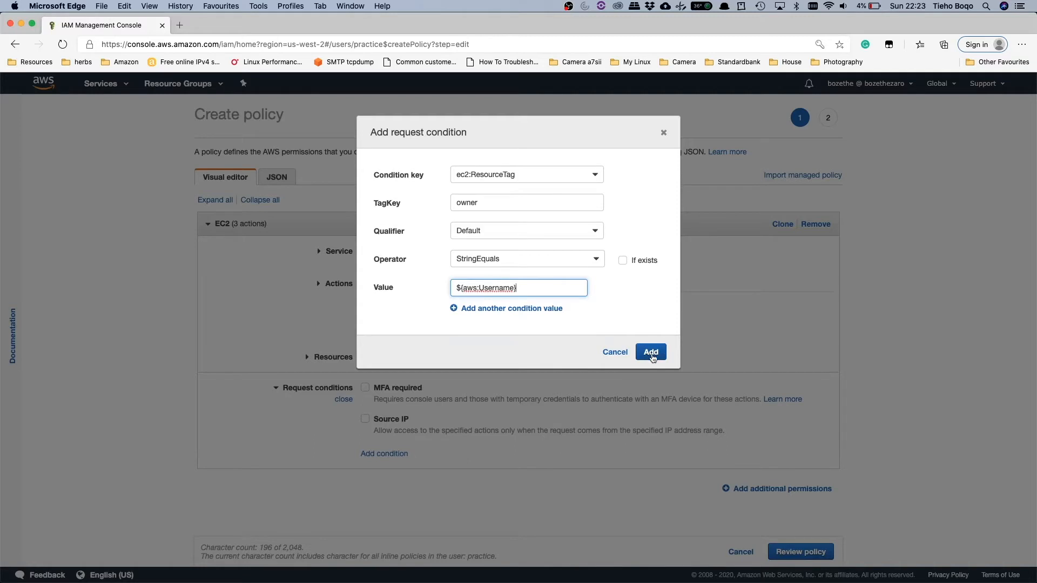
click(651, 353)
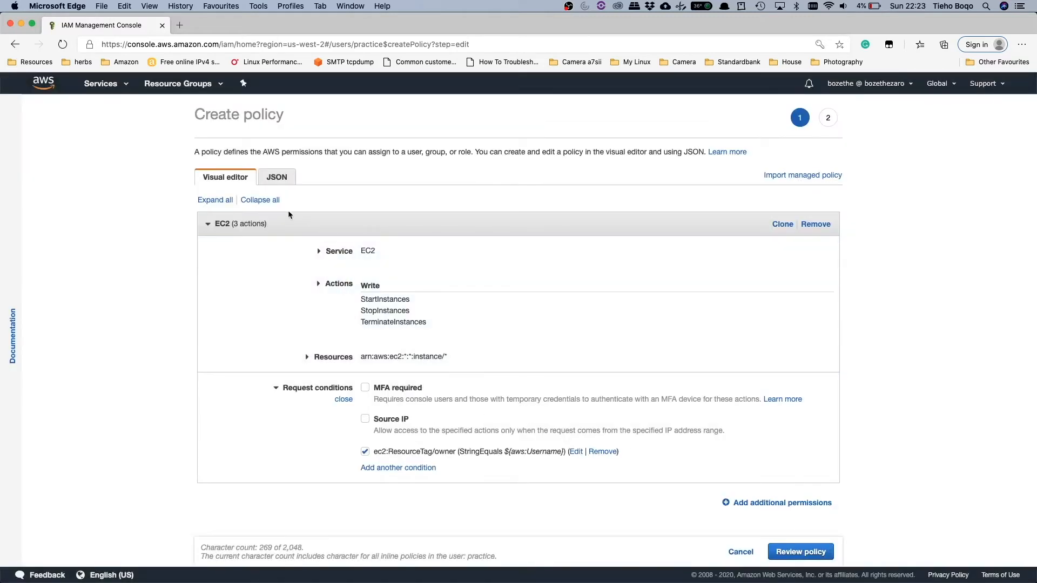
Step: Collapse the finished EC2 permission block and add a second one with EC2 as its service
click(289, 224)
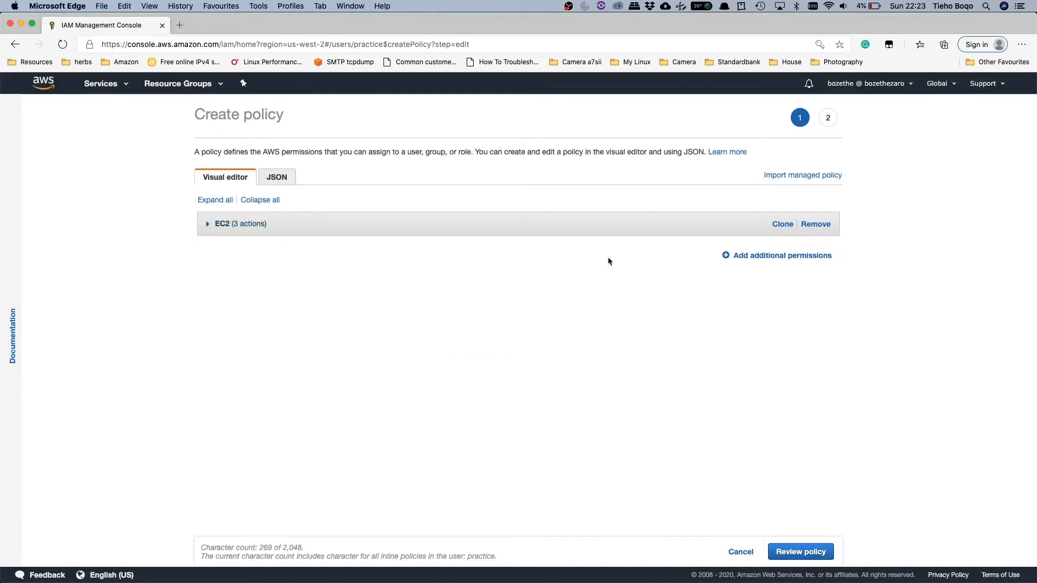
click(760, 259)
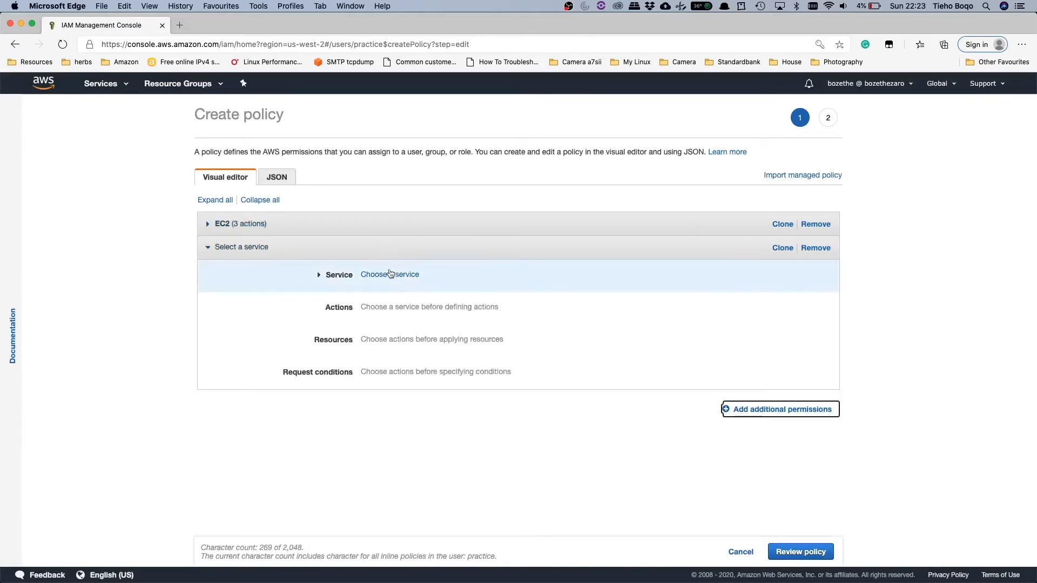
click(395, 275)
text(e)
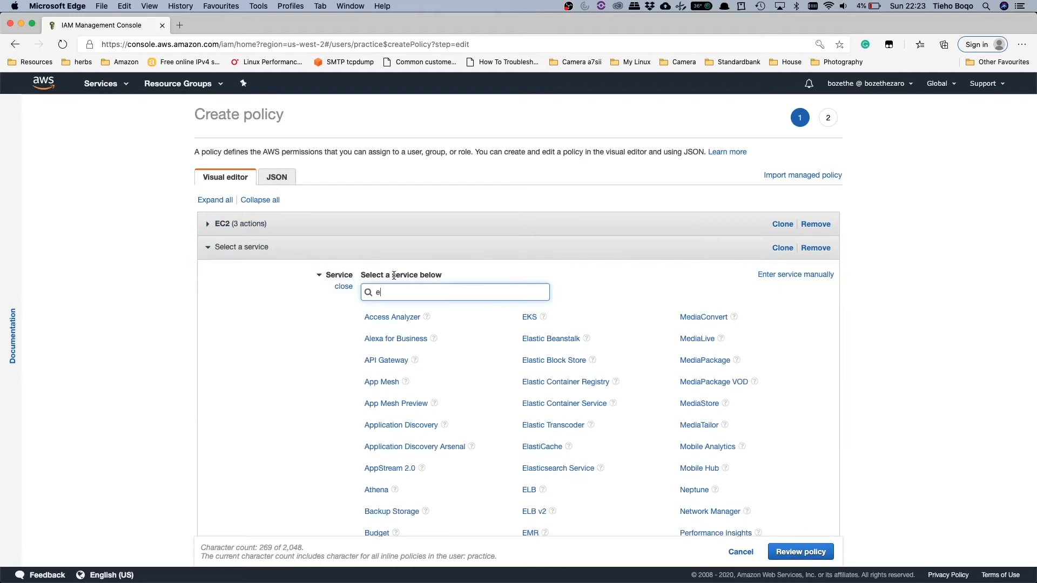
text(c2)
click(372, 314)
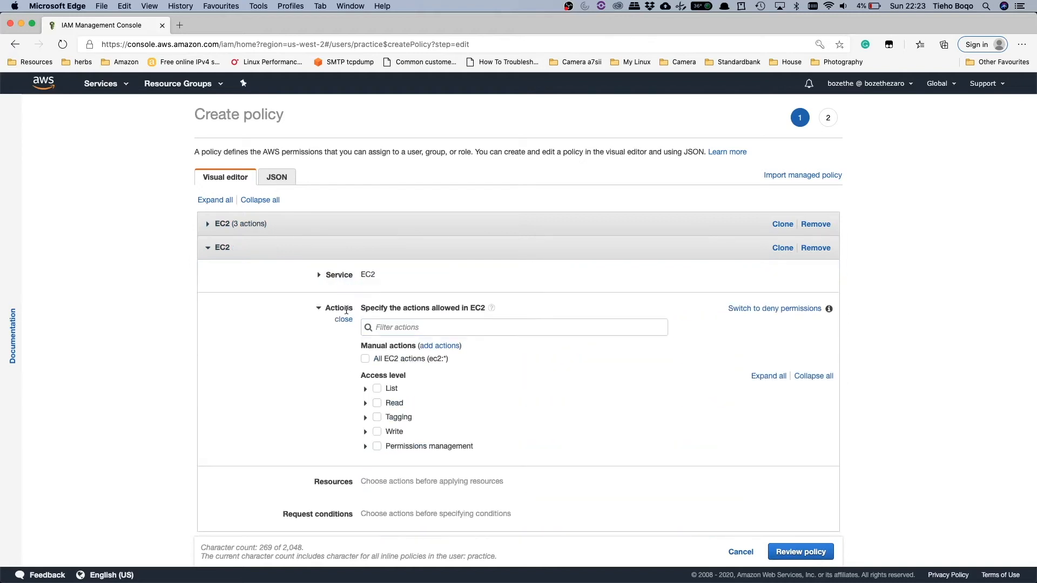
Step: Find and allow the DescribeInstances action in the second EC2 block, and collapse the block
text(describe)
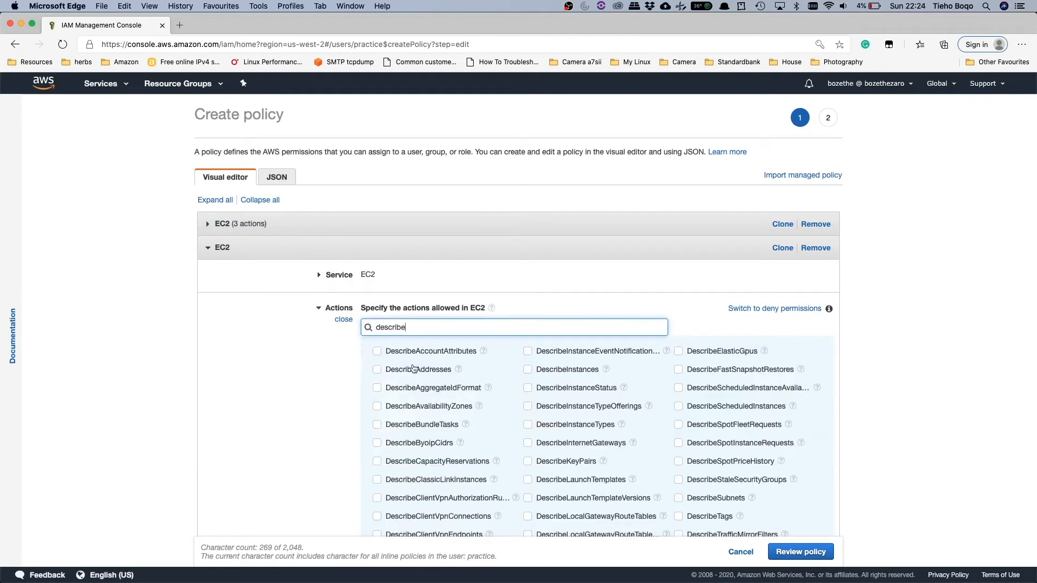
click(528, 371)
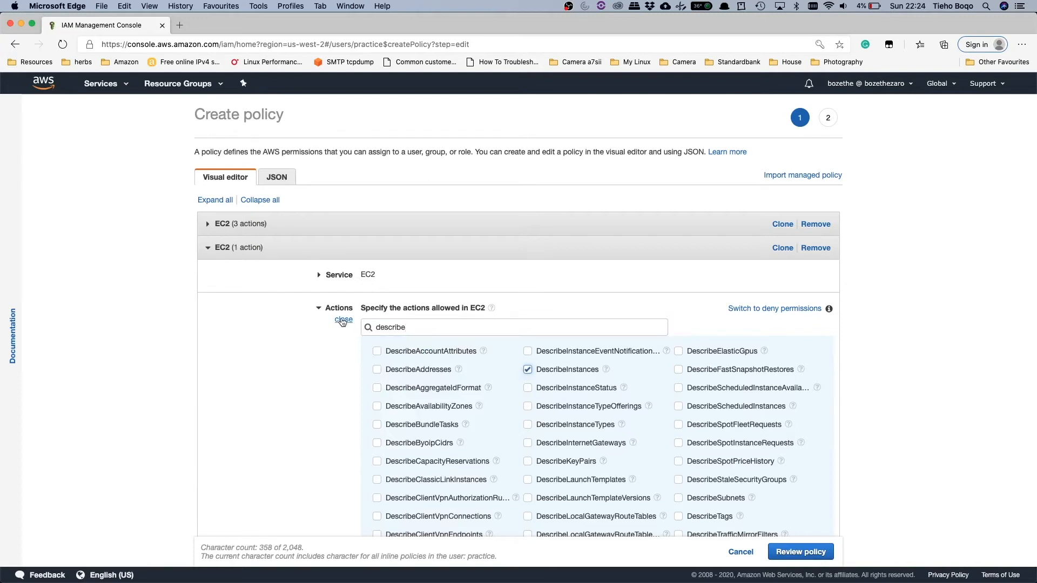
click(344, 319)
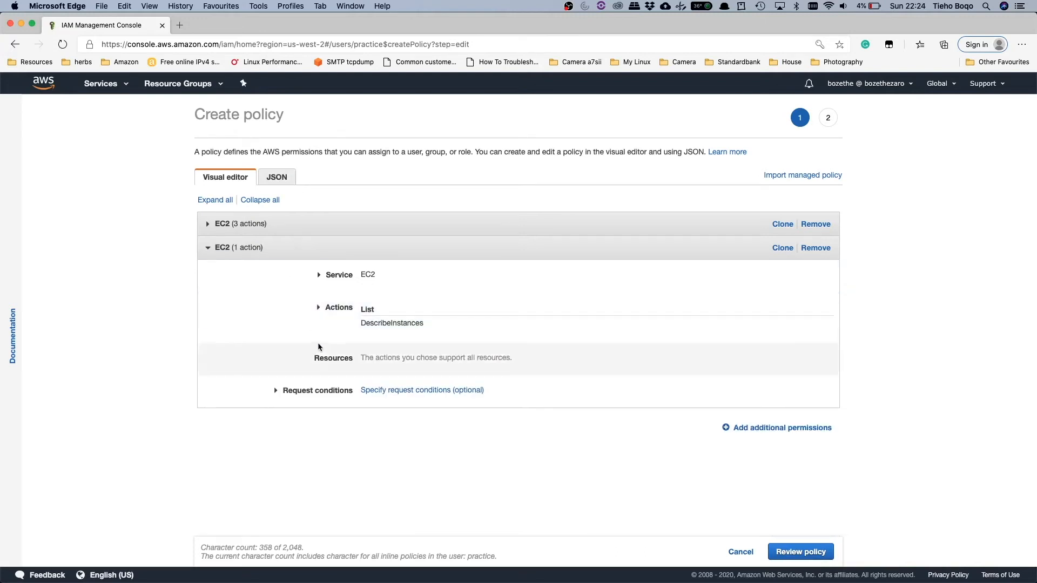
click(422, 253)
Step: Add a third permission block for EC2 and allow its RunInstances action
click(761, 279)
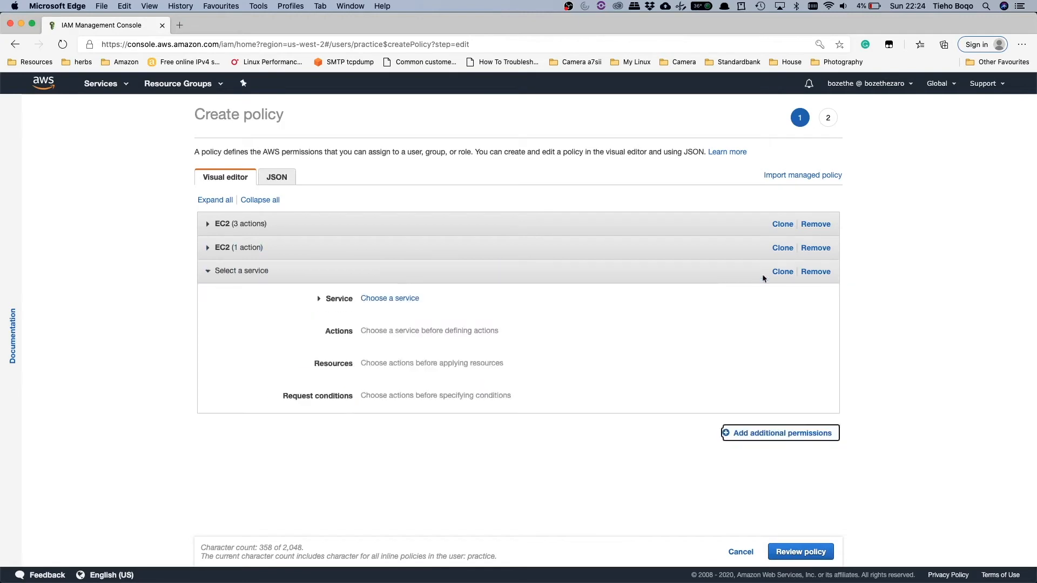
click(382, 299)
text(ec2)
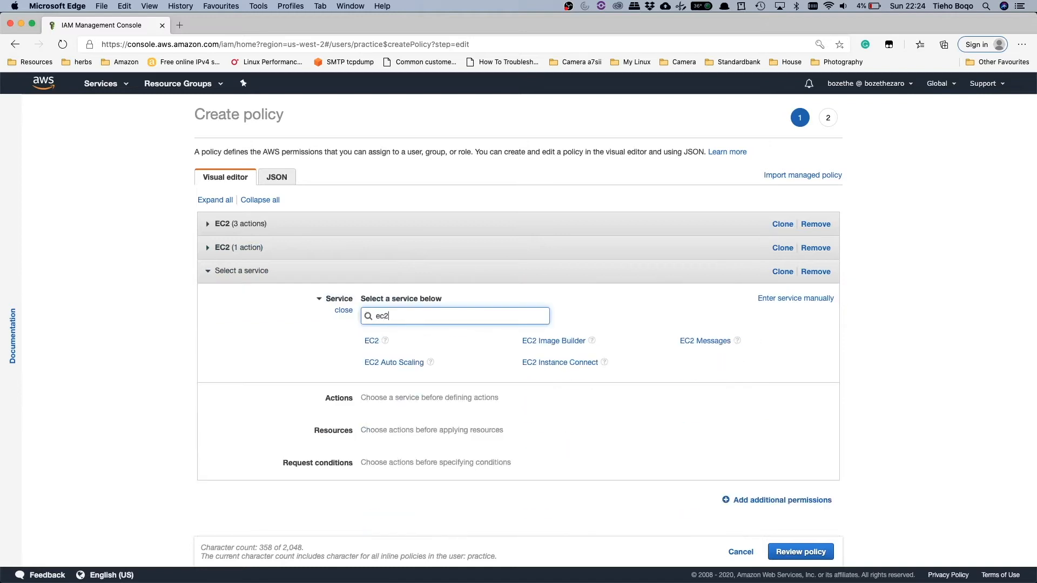
click(372, 341)
text(RunIns)
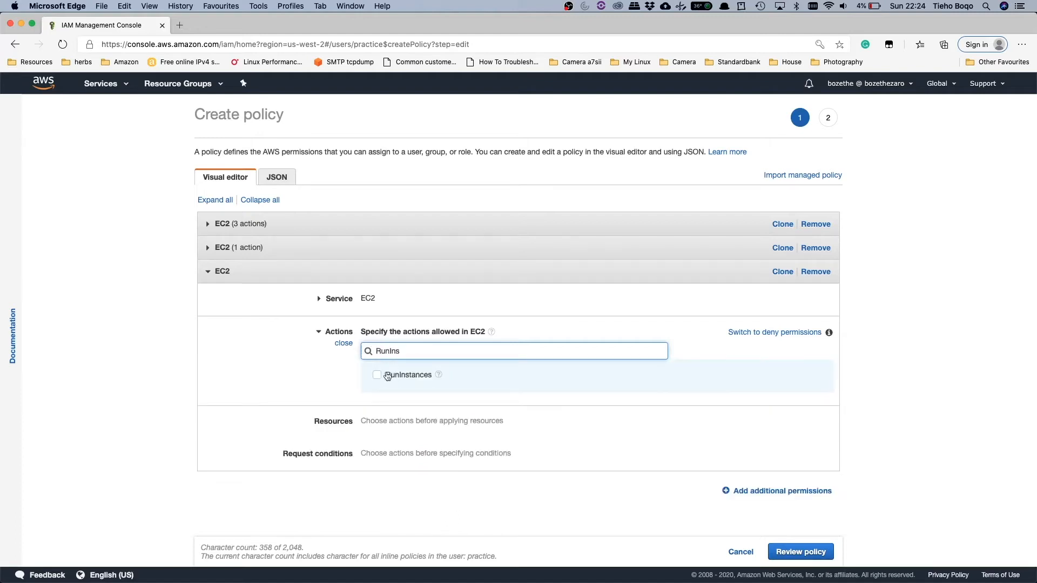
click(378, 375)
Step: Apply the RunInstances permission to any image, instance and network-interface resource
click(311, 401)
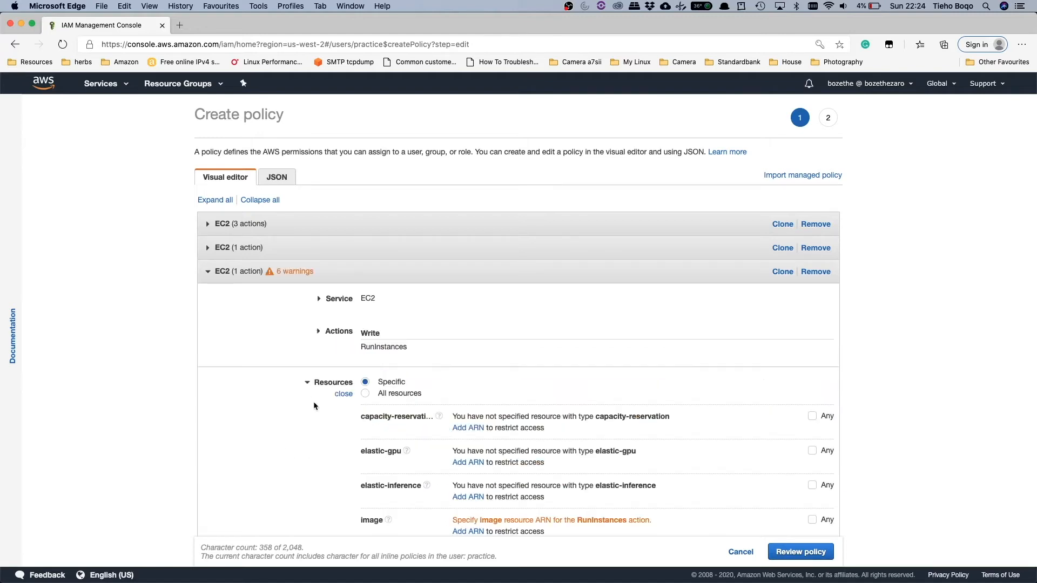
scroll(471, 414, down, 4)
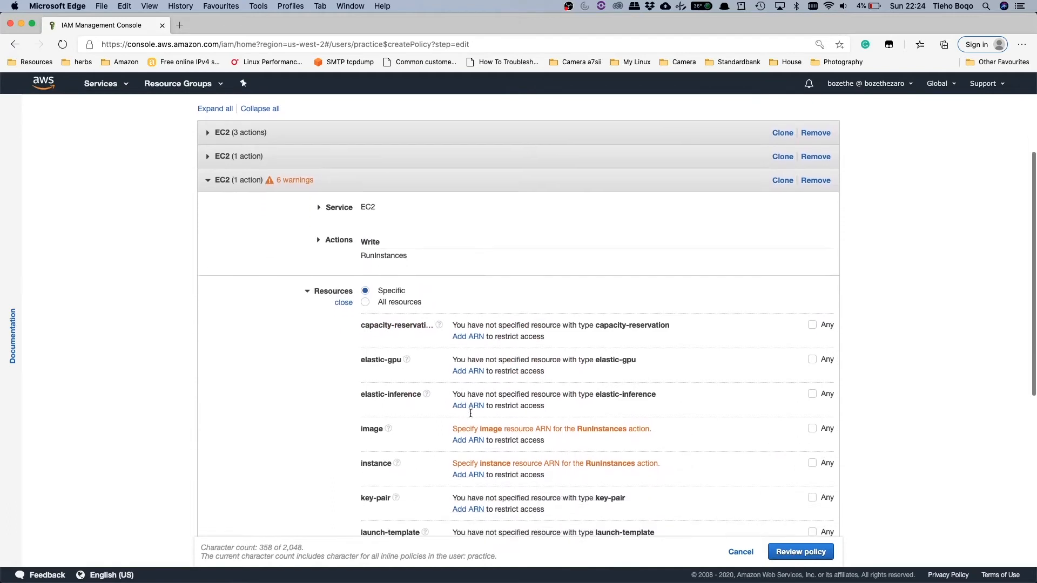
scroll(470, 413, down, 2)
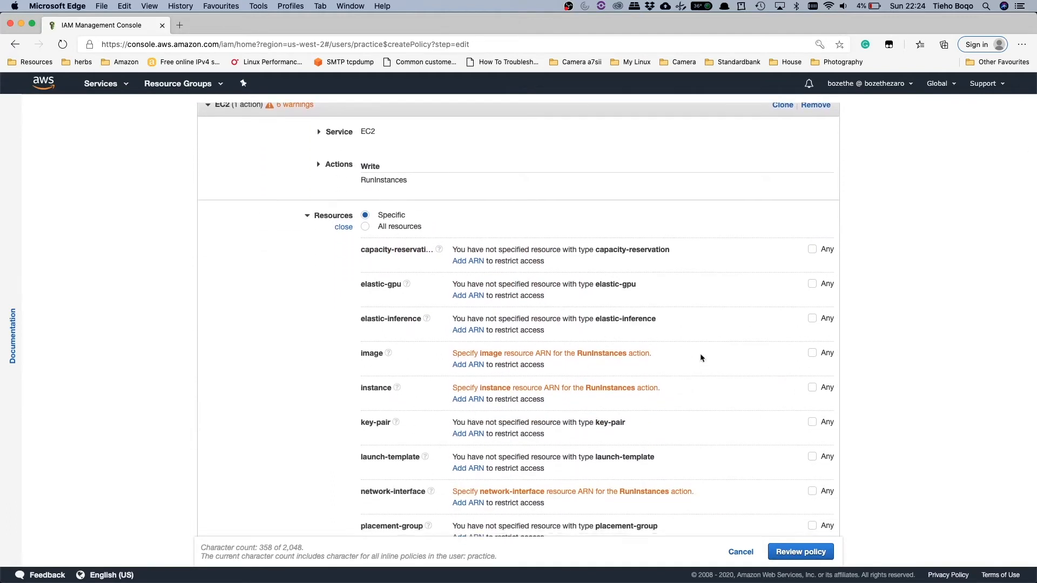
click(812, 353)
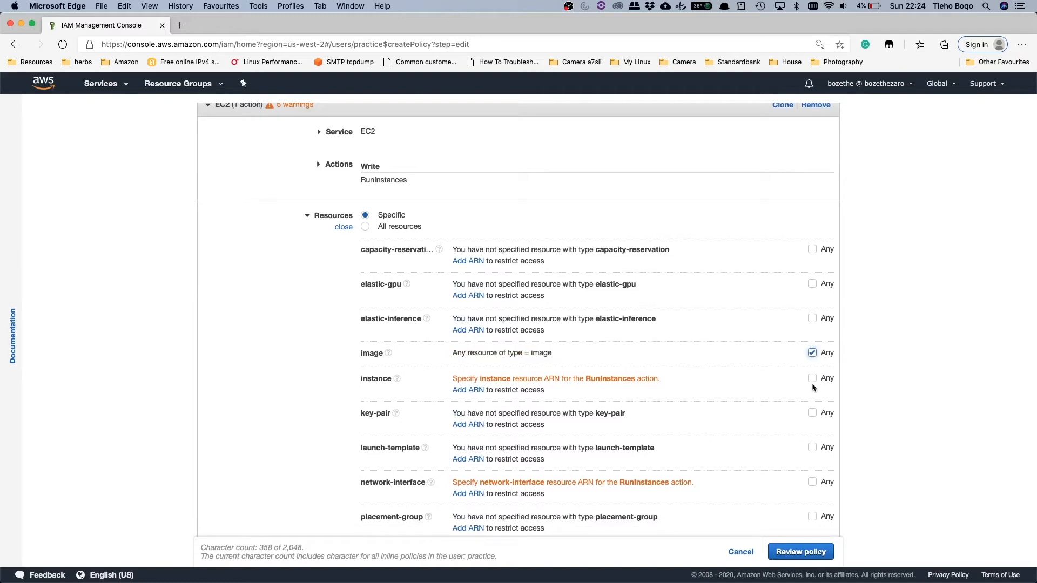
click(812, 380)
click(812, 473)
Step: Apply the RunInstances permission to any security-group, subnet and volume resource, and collapse the block
scroll(741, 442, down, 5)
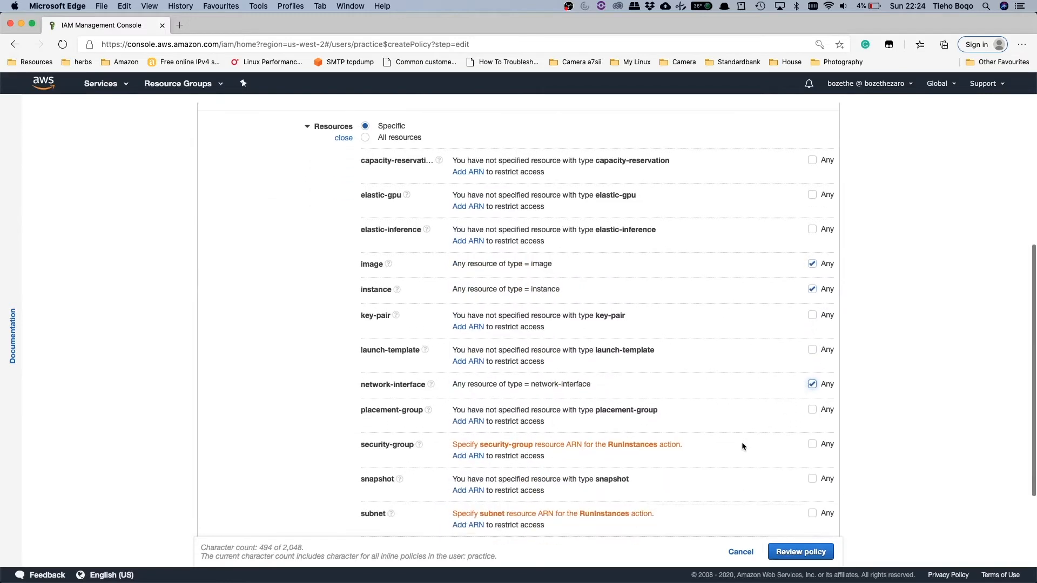
click(812, 416)
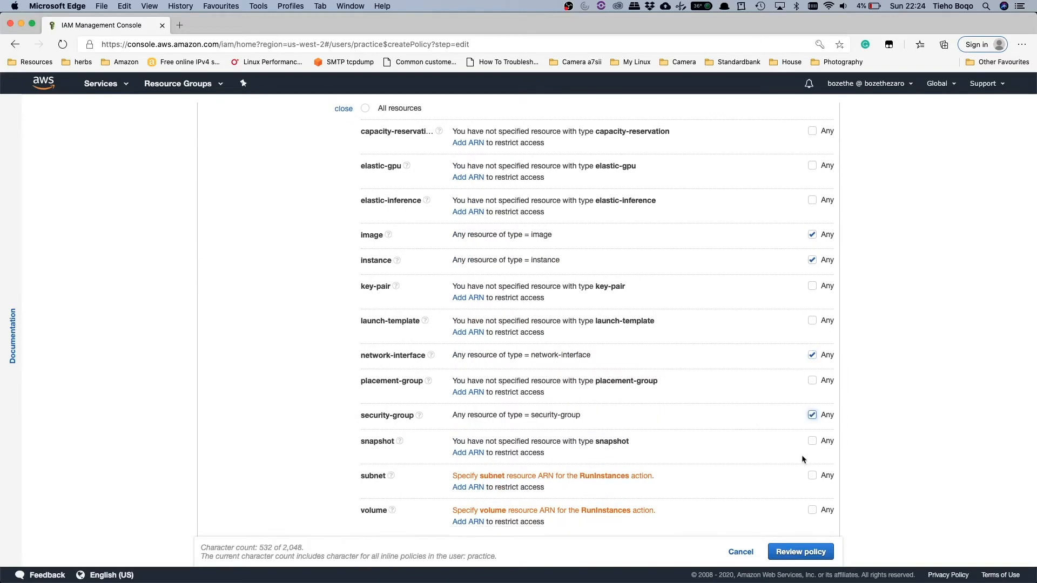
click(812, 477)
click(812, 501)
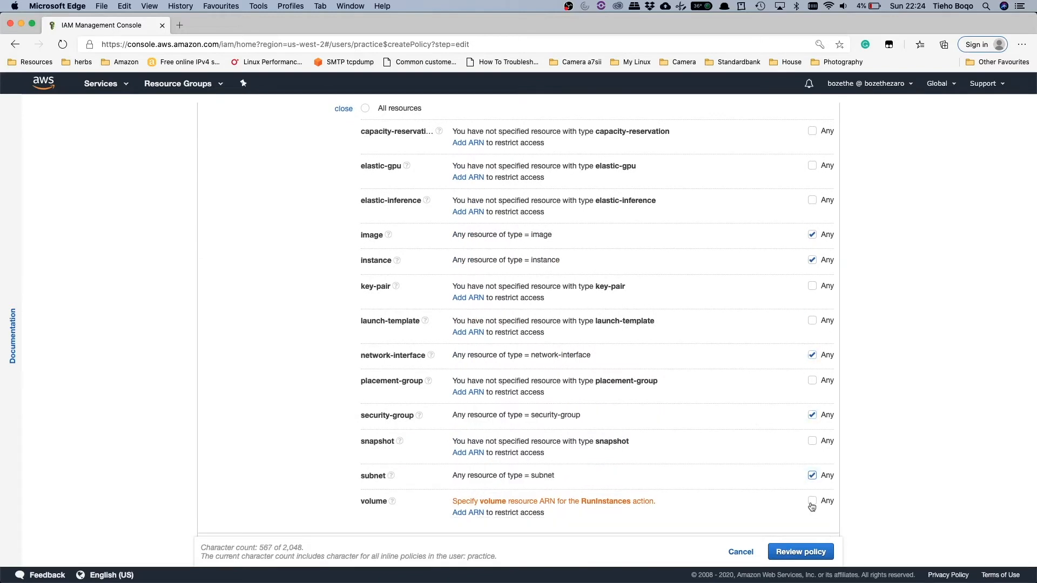
scroll(695, 453, down, 2)
scroll(694, 453, up, 6)
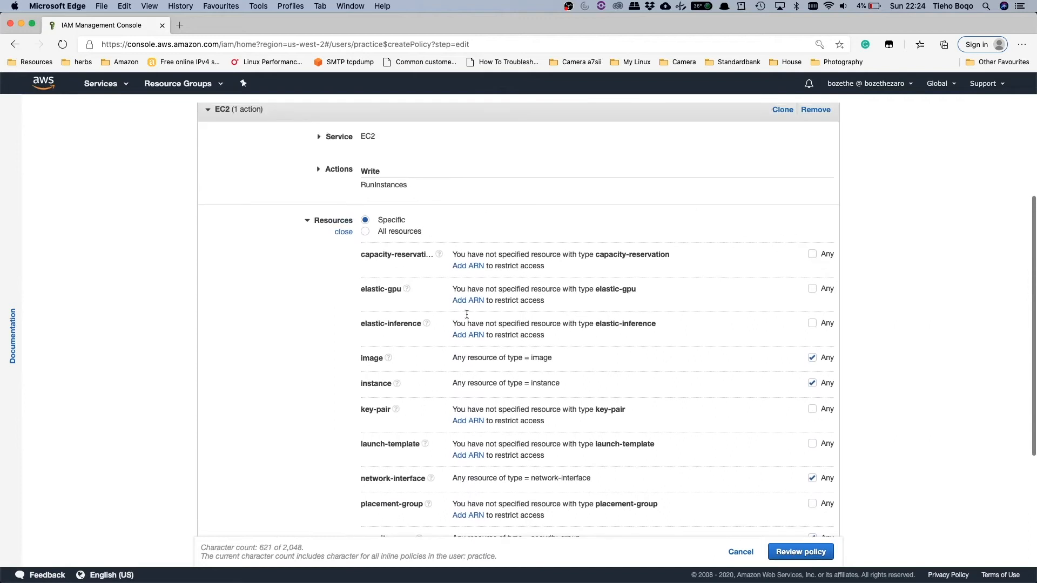
click(343, 232)
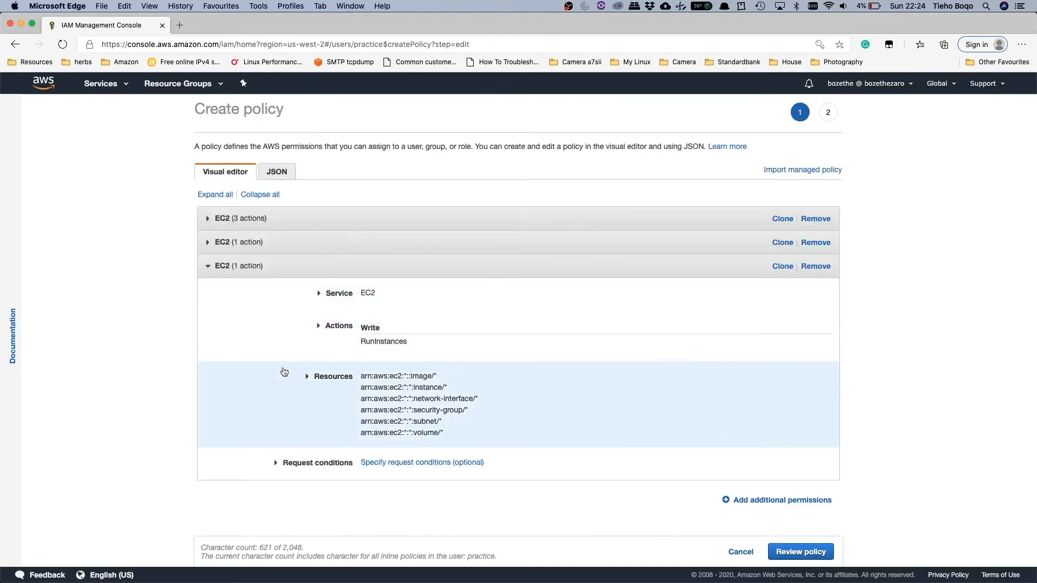
scroll(284, 373, down, 2)
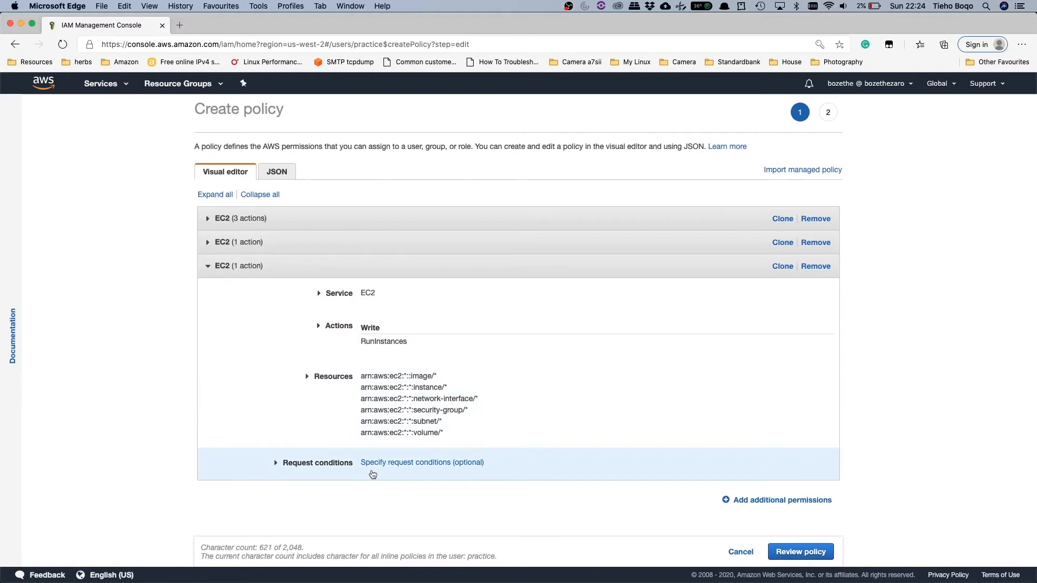
click(319, 266)
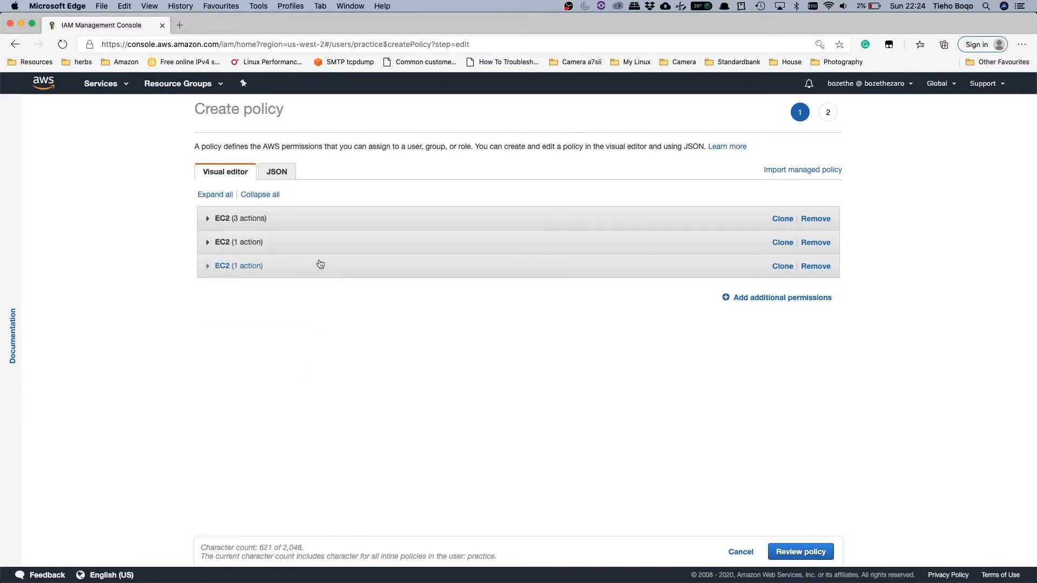
Step: In the policy's JSON, broaden the ec2:DescribeInstances action to ec2:Describe* and review the remaining statements
click(275, 171)
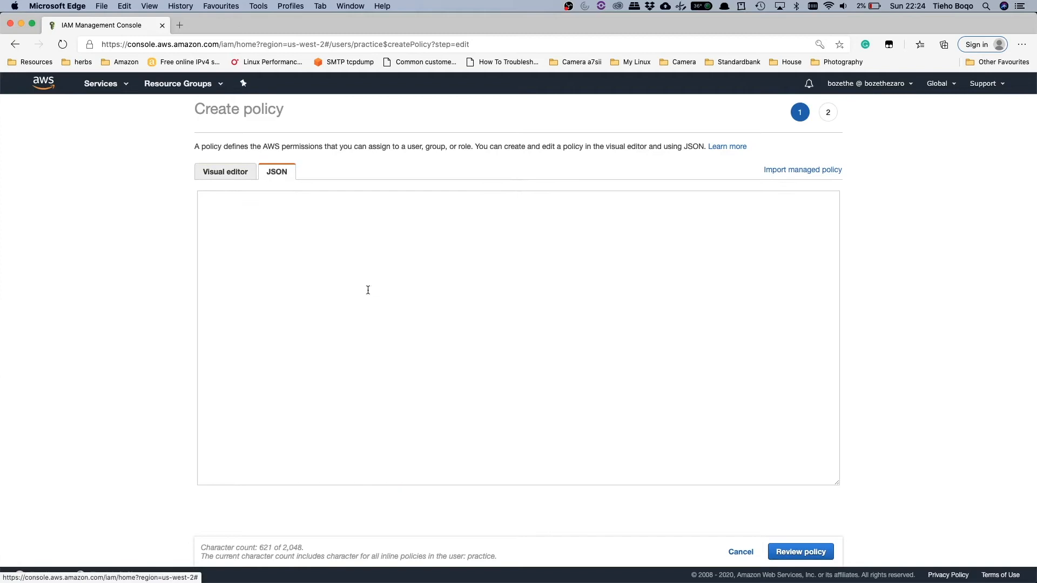
scroll(372, 292, down, 5)
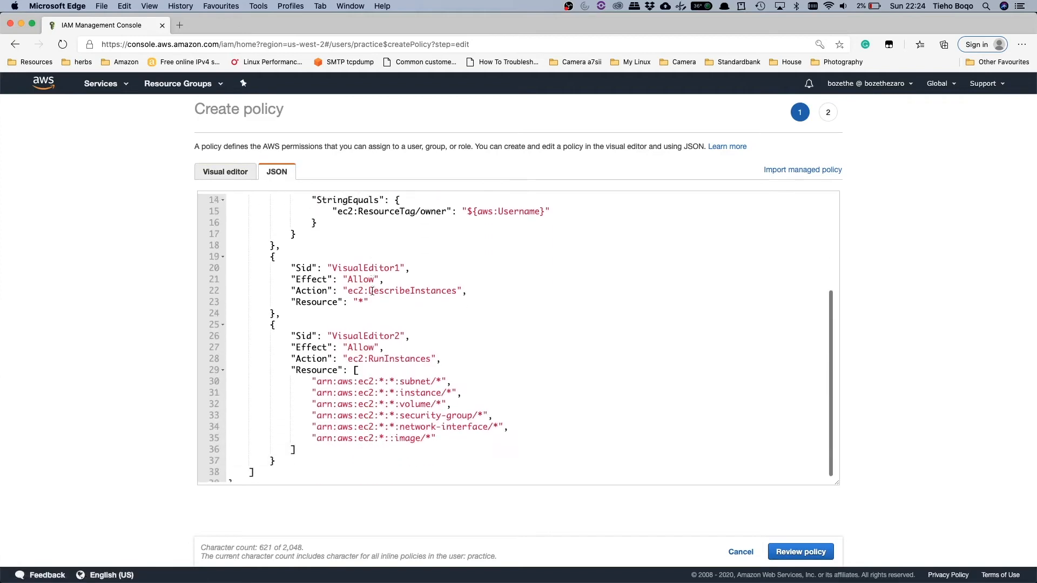
scroll(372, 292, up, 5)
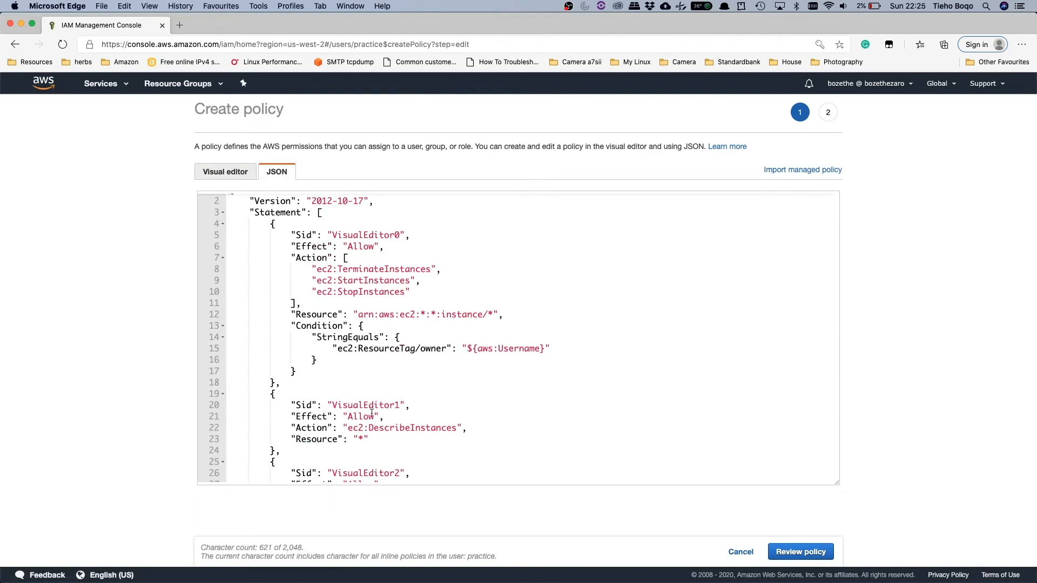
drag(411, 429, 457, 427)
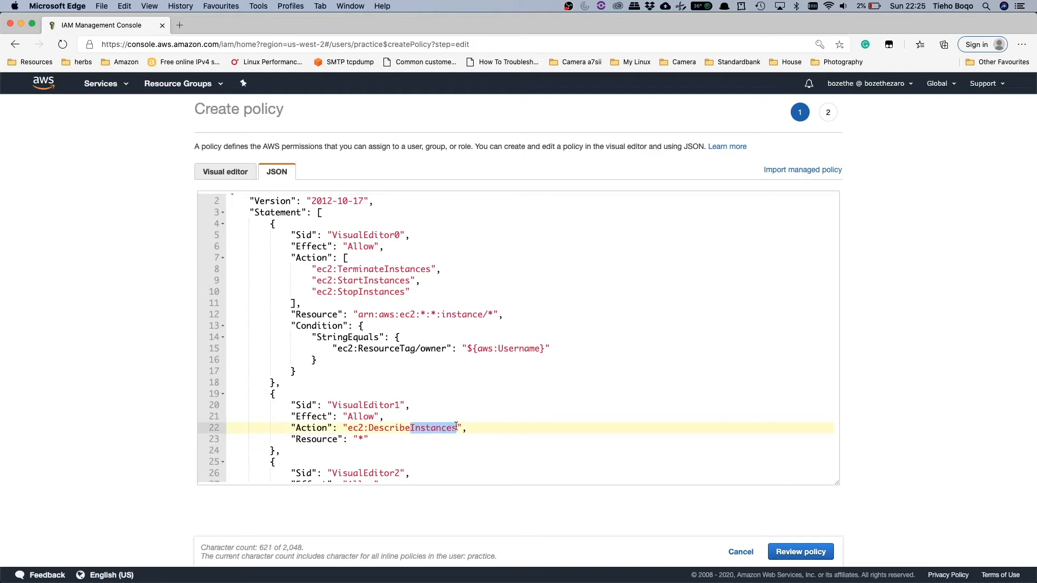
text(*)
click(427, 405)
scroll(406, 393, down, 5)
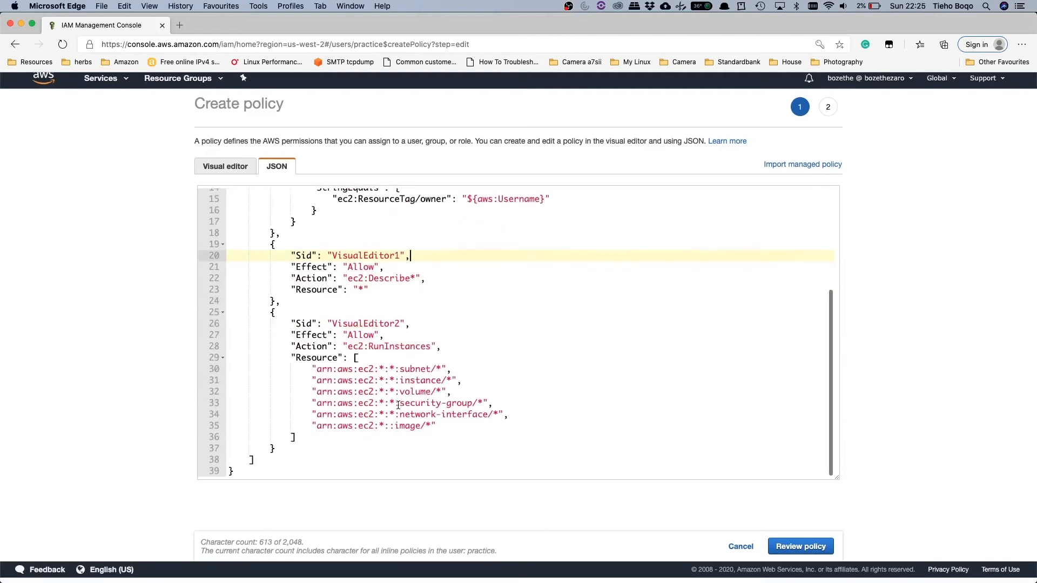
scroll(398, 404, up, 6)
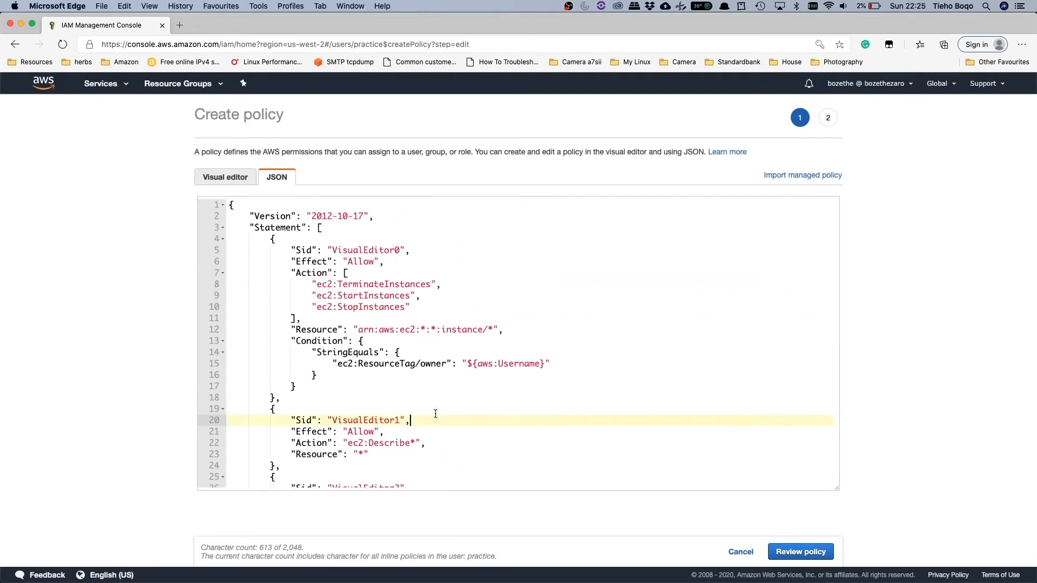
Step: Review the policy, name it practice-inline, and create it
click(807, 553)
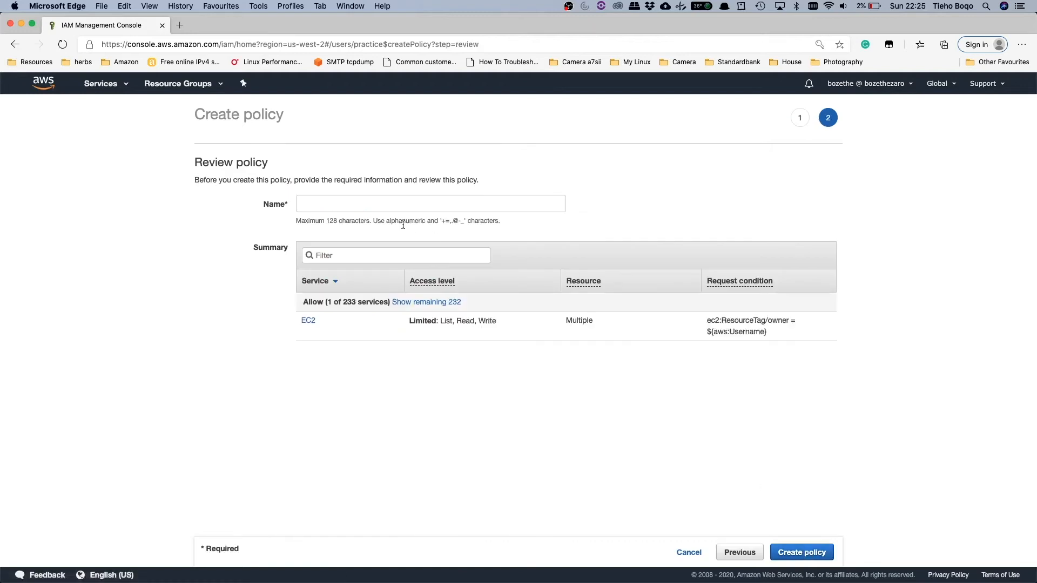
click(394, 203)
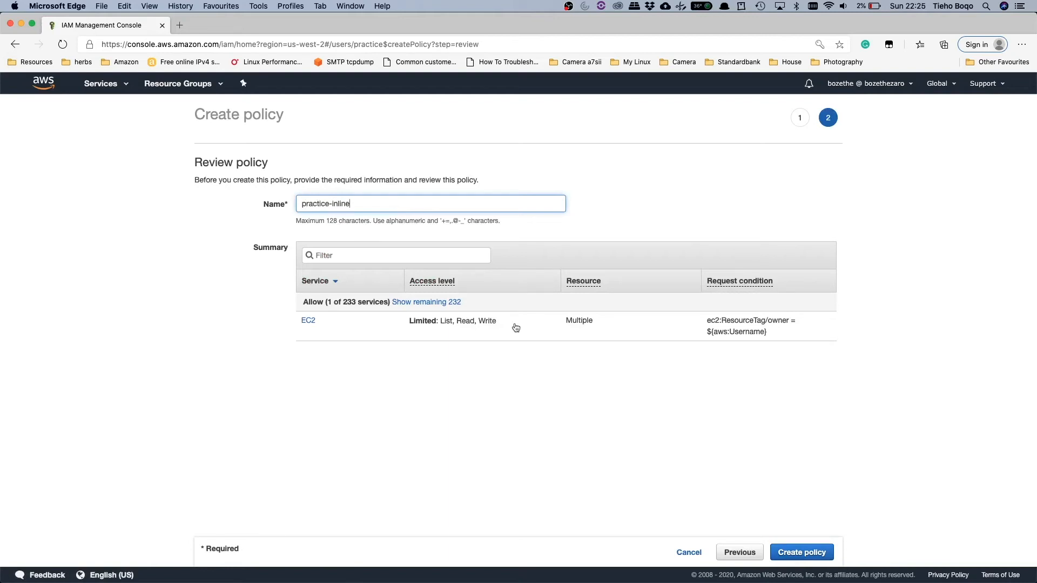
click(809, 552)
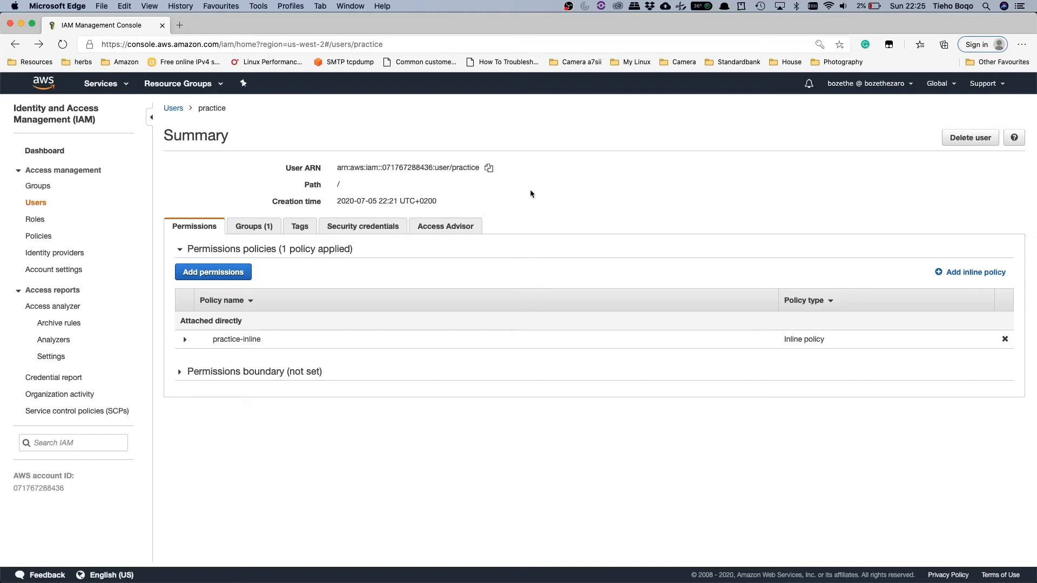
Step: Sign out of the current IAM user's session and open EC2 in the practice user's console
click(858, 85)
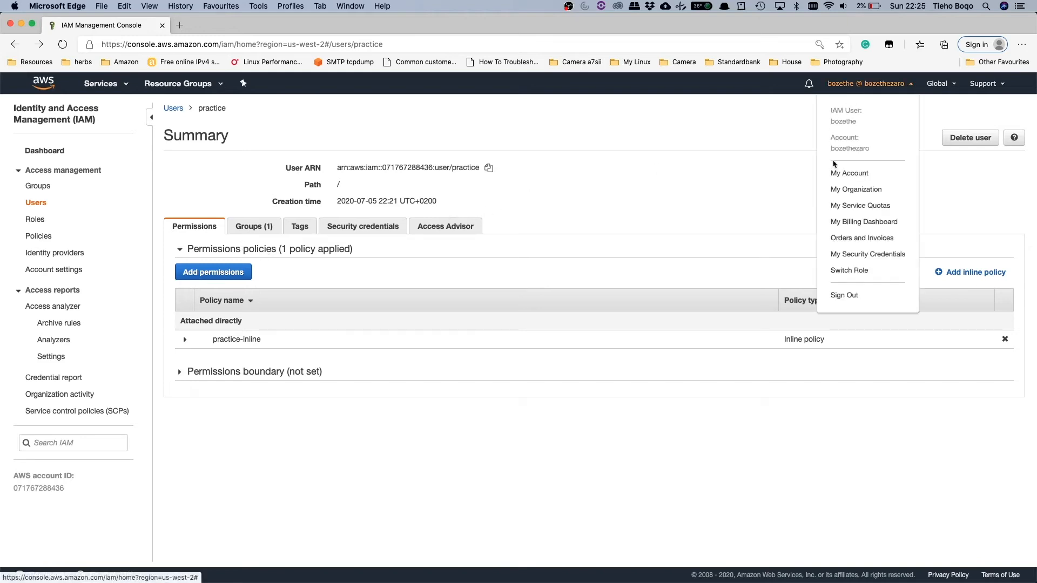
click(850, 295)
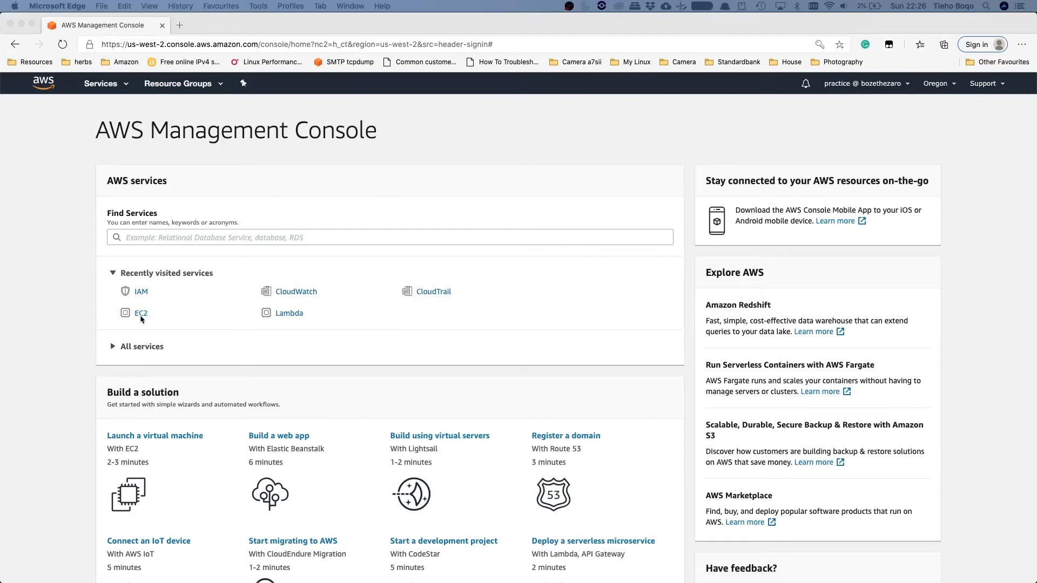
click(95, 293)
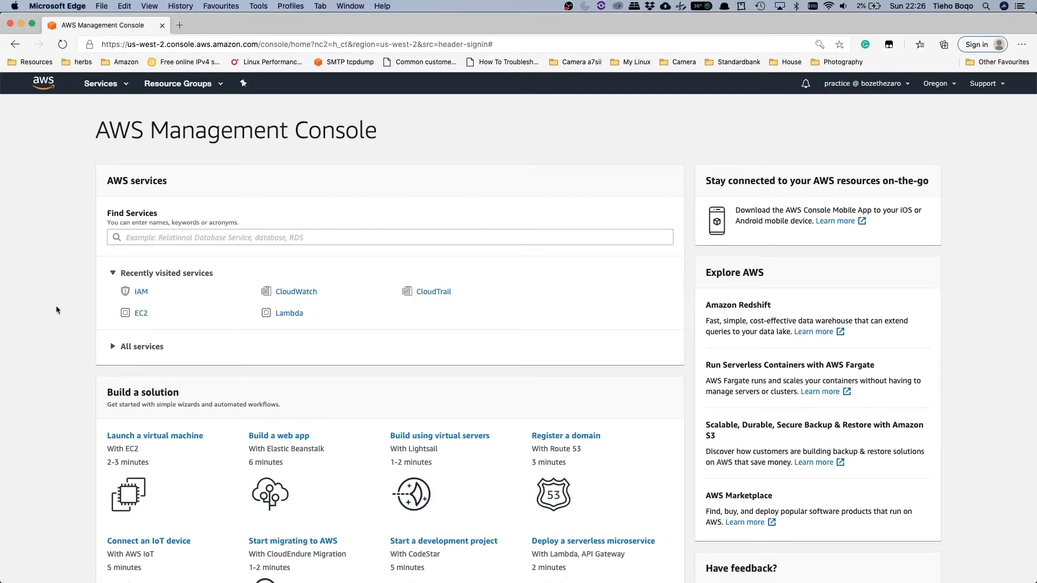
click(140, 314)
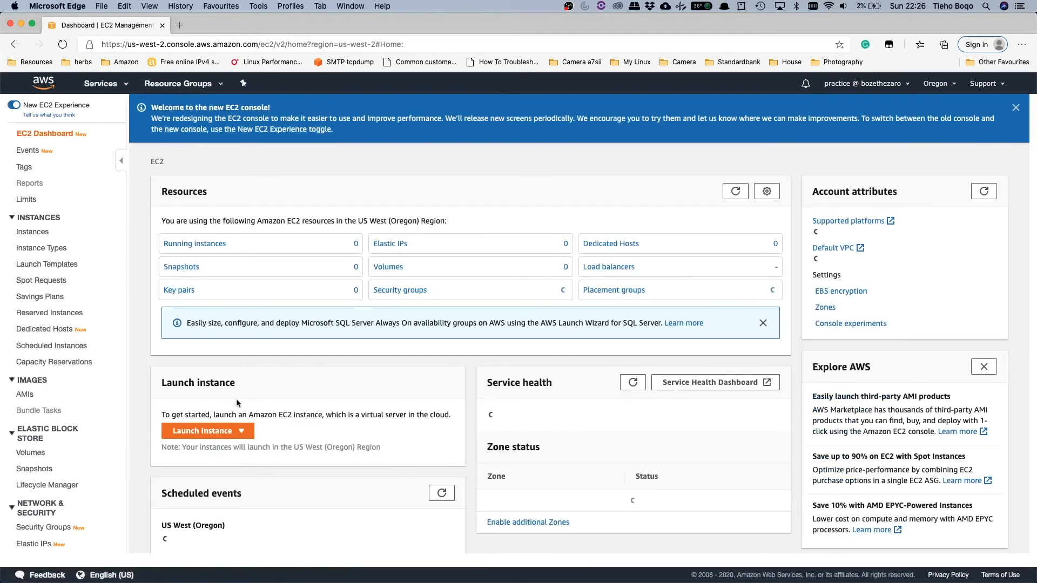
Step: Start launching an instance, reload the image list, and choose the 64-bit (x86) Amazon Linux 2 AMI (HVM)
click(213, 431)
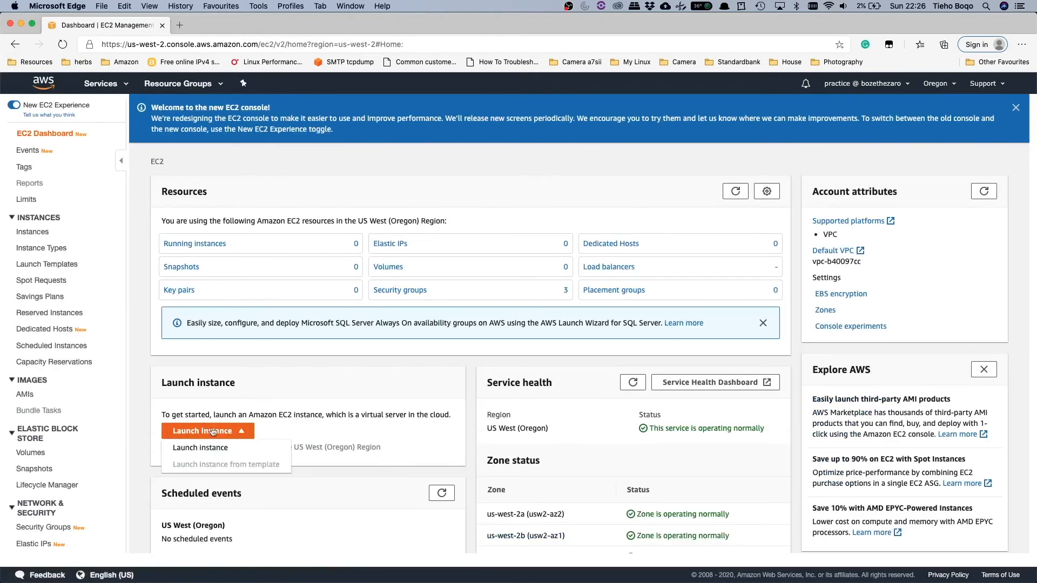
click(218, 449)
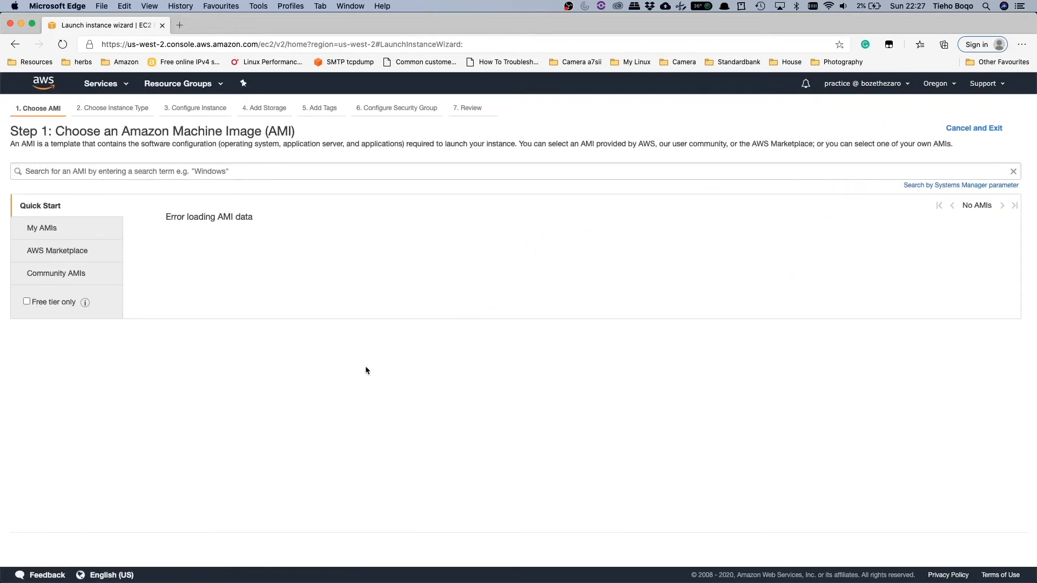
click(70, 45)
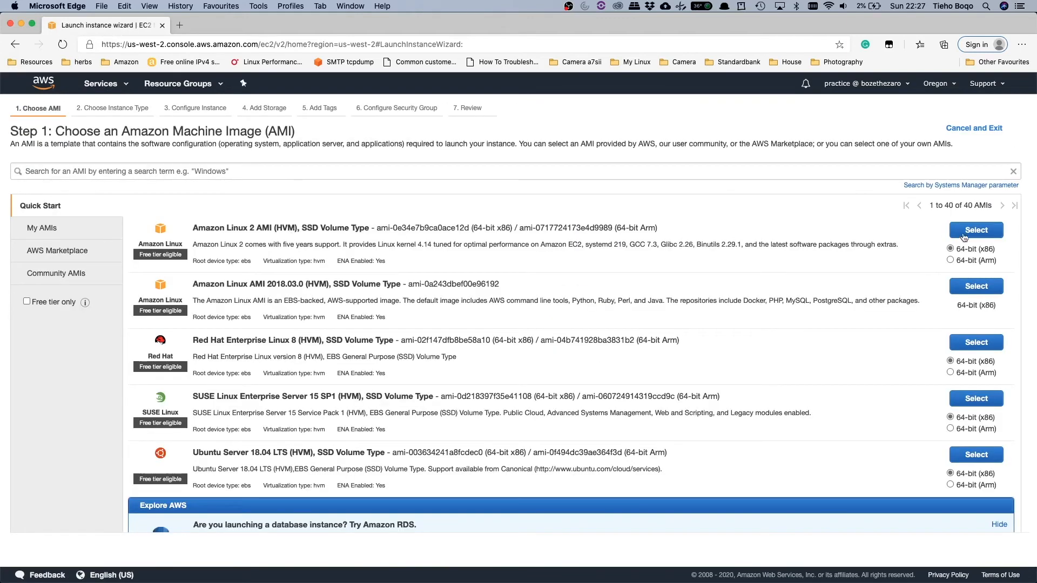
click(975, 230)
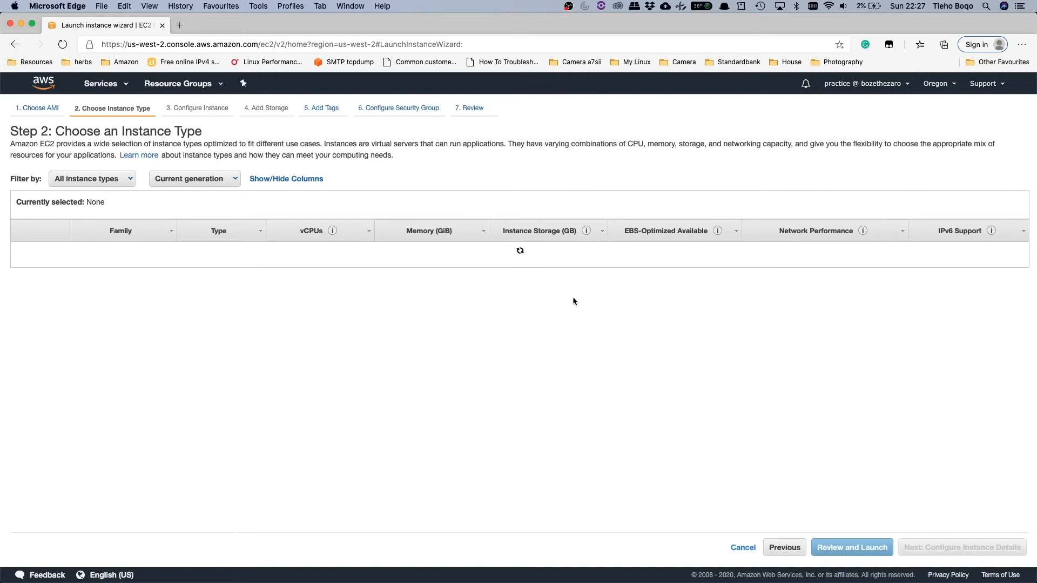
Step: Assign the existing default security group to the instance and proceed to the launch review
click(840, 547)
click(962, 548)
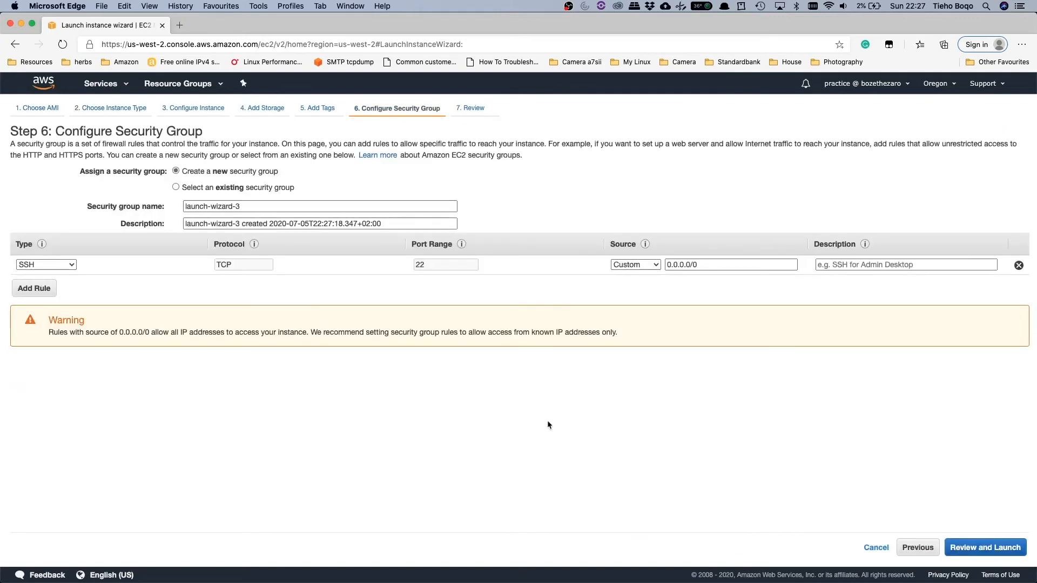
click(176, 188)
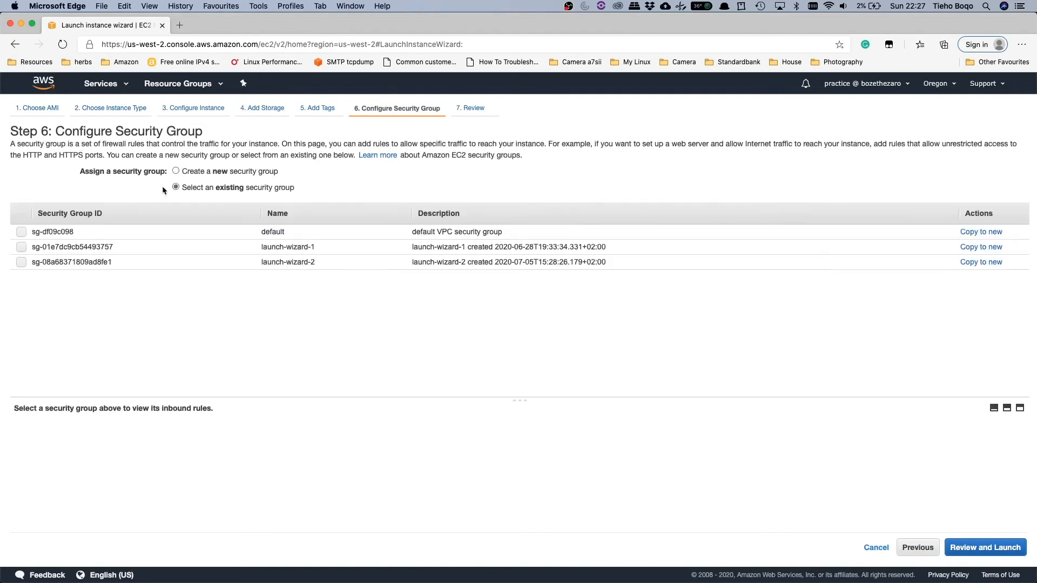
click(21, 232)
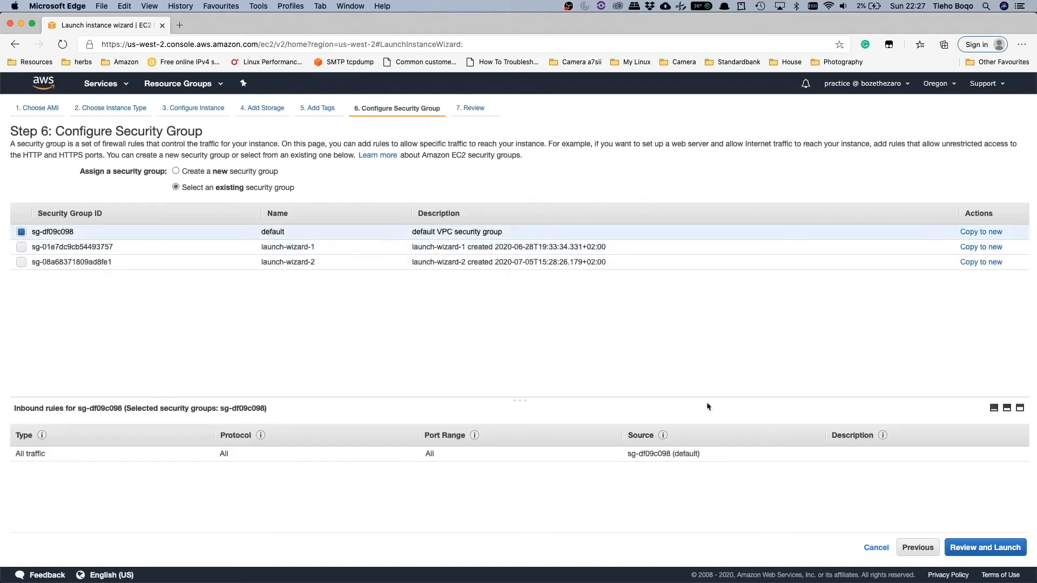
click(989, 554)
Step: Launch the instance without a key pair, acknowledging that it cannot be connected to without a known password
click(1006, 549)
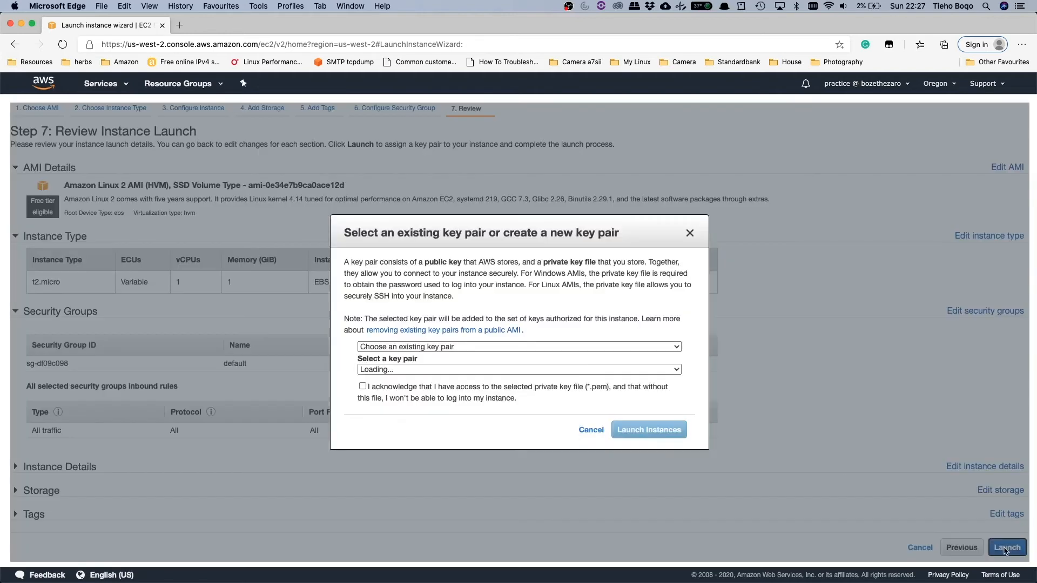
click(444, 346)
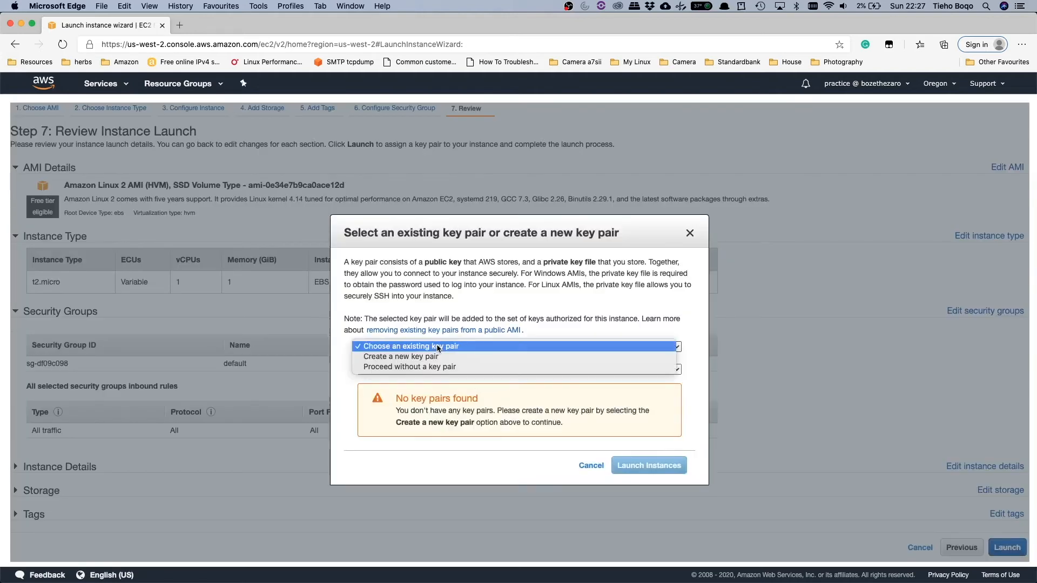
click(432, 370)
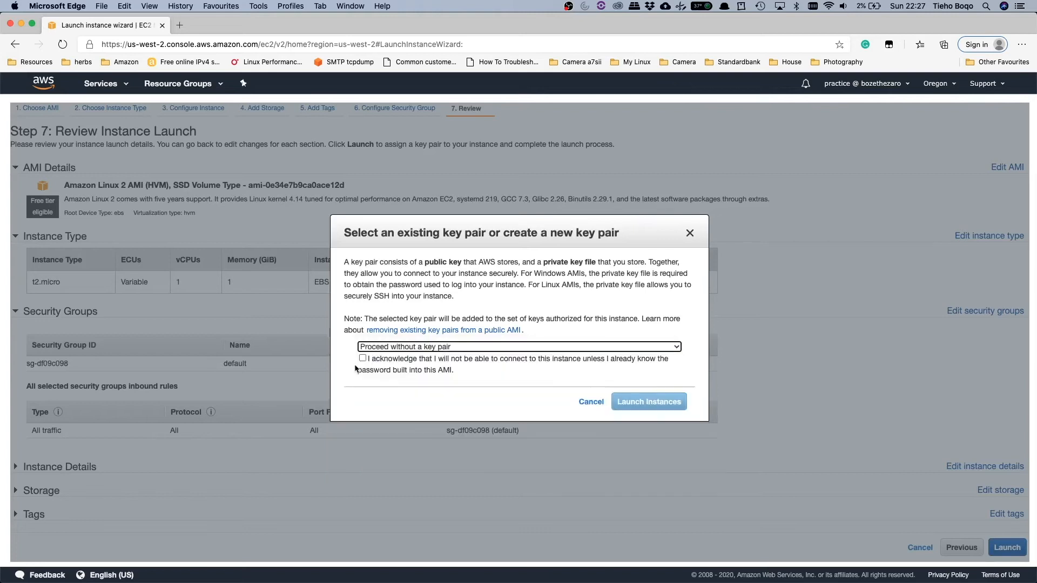
click(363, 359)
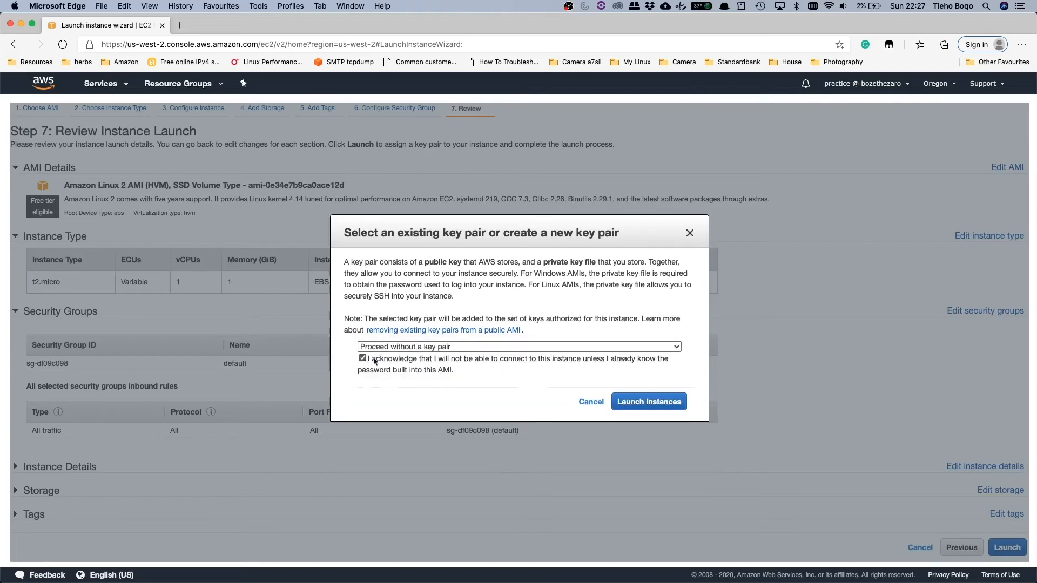
click(661, 405)
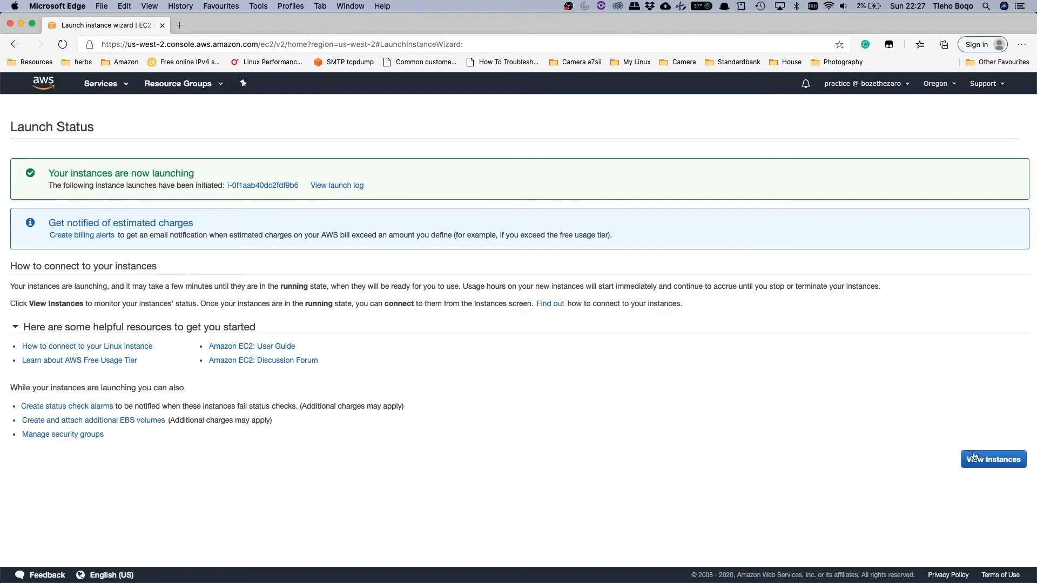
Step: Open the instance list and examine the Environment and owner tags of the newly launched instance
click(990, 458)
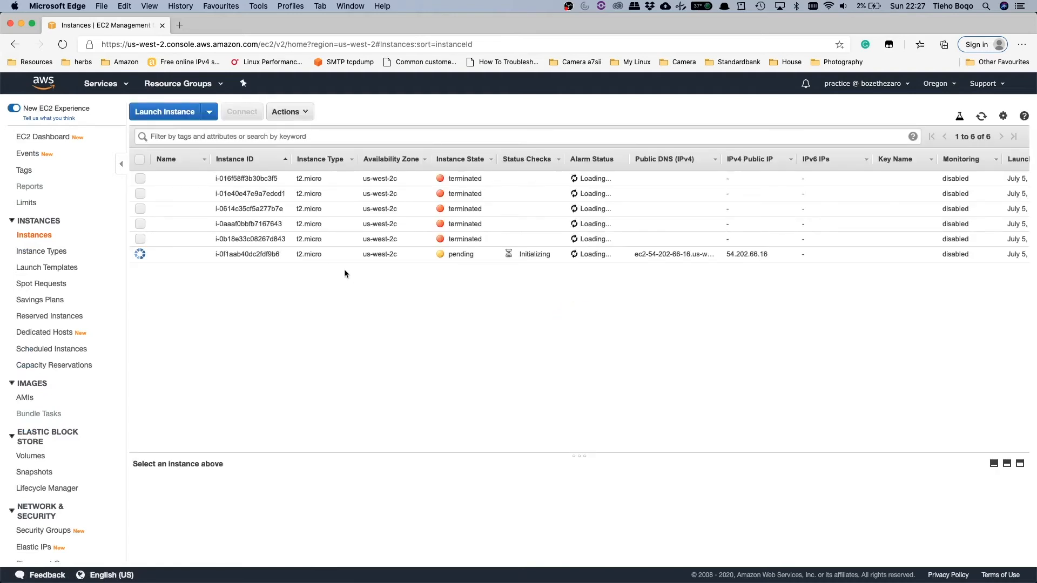
click(60, 45)
click(333, 251)
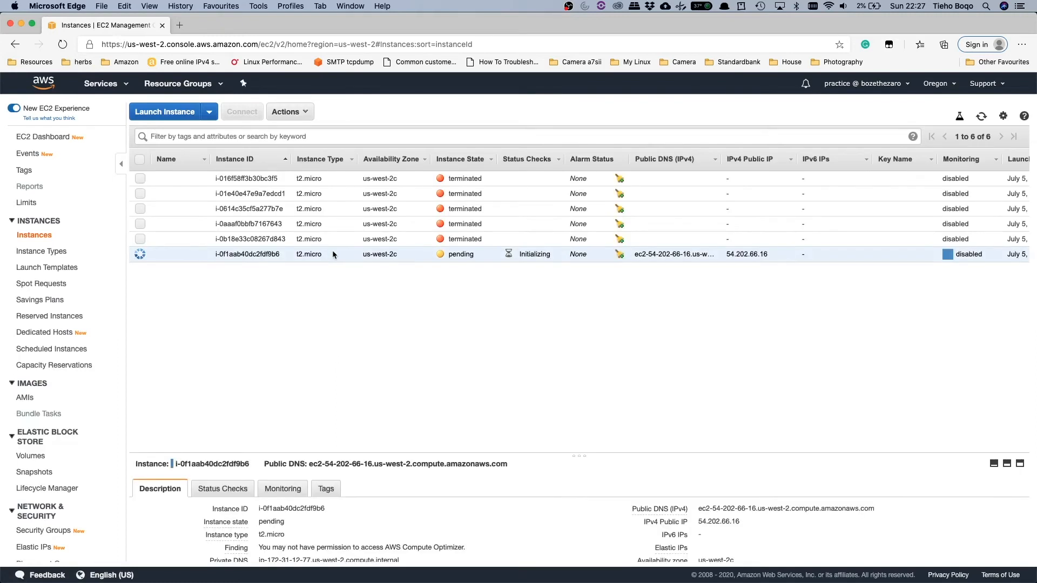
click(332, 490)
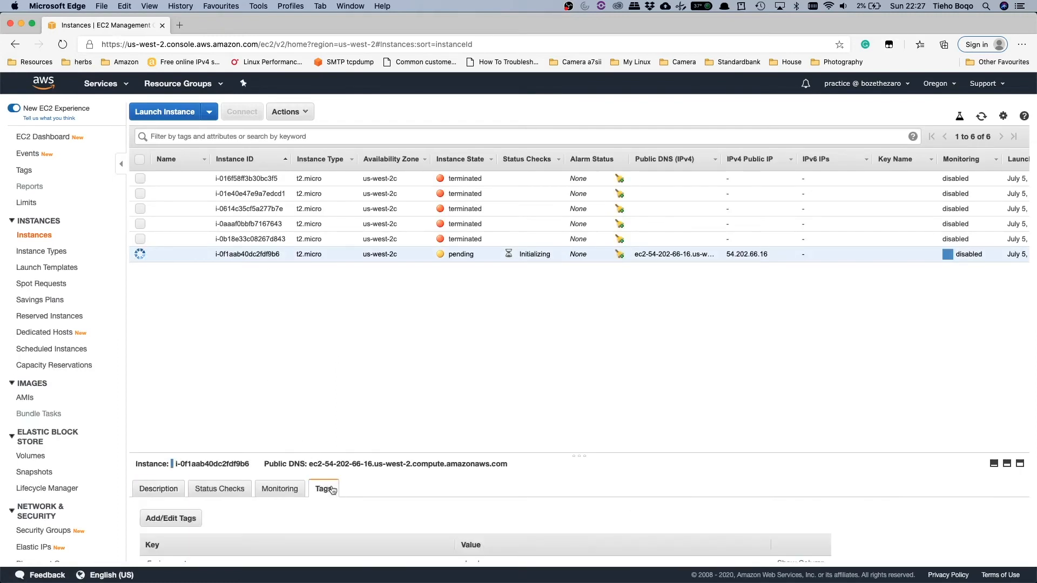
scroll(390, 529, down, 1)
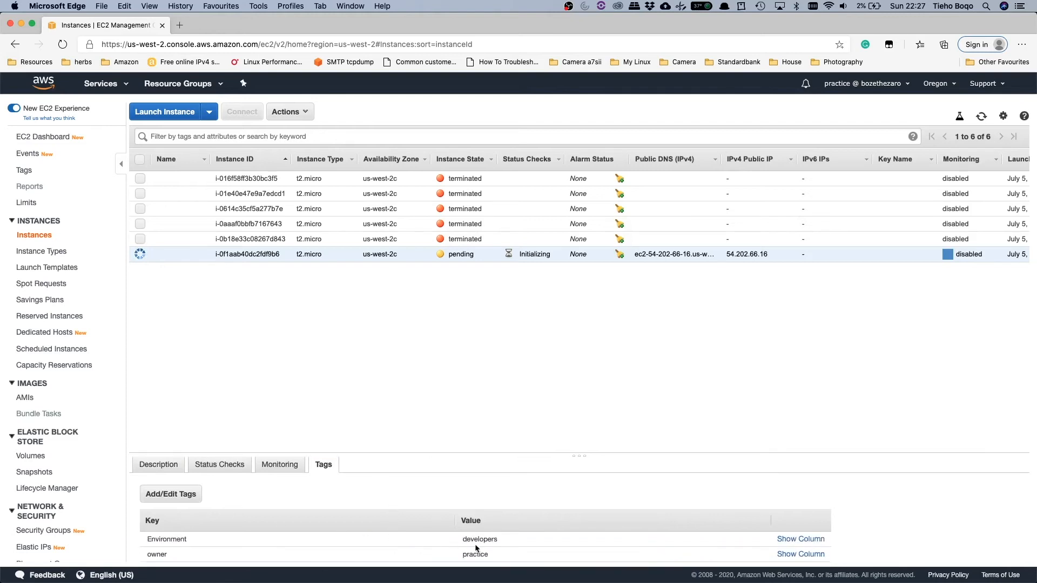
double_click(488, 555)
triple_click(479, 538)
click(479, 555)
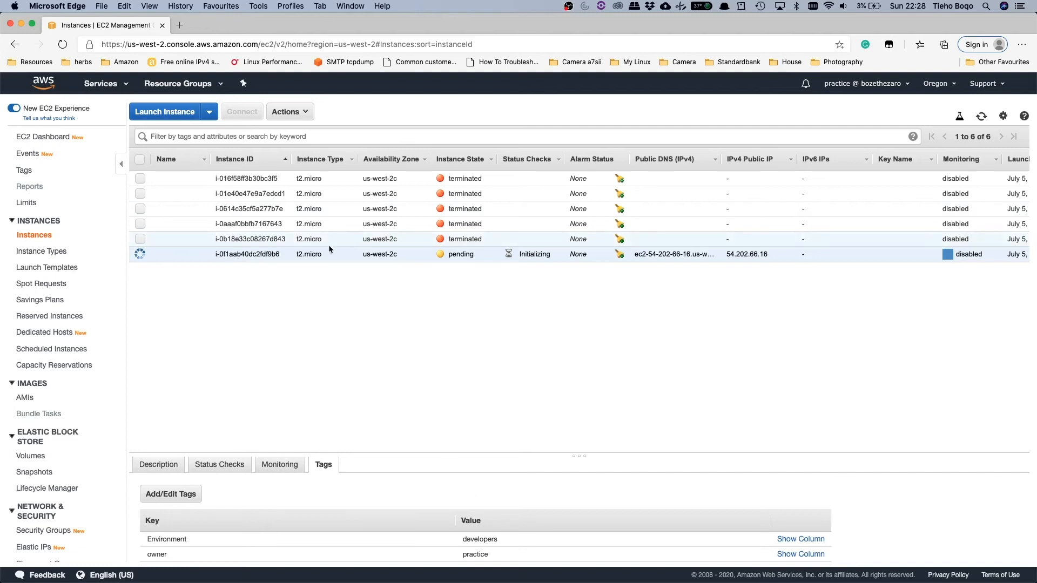
Step: Refresh the instance list and stop the running instance owned by practice
click(980, 118)
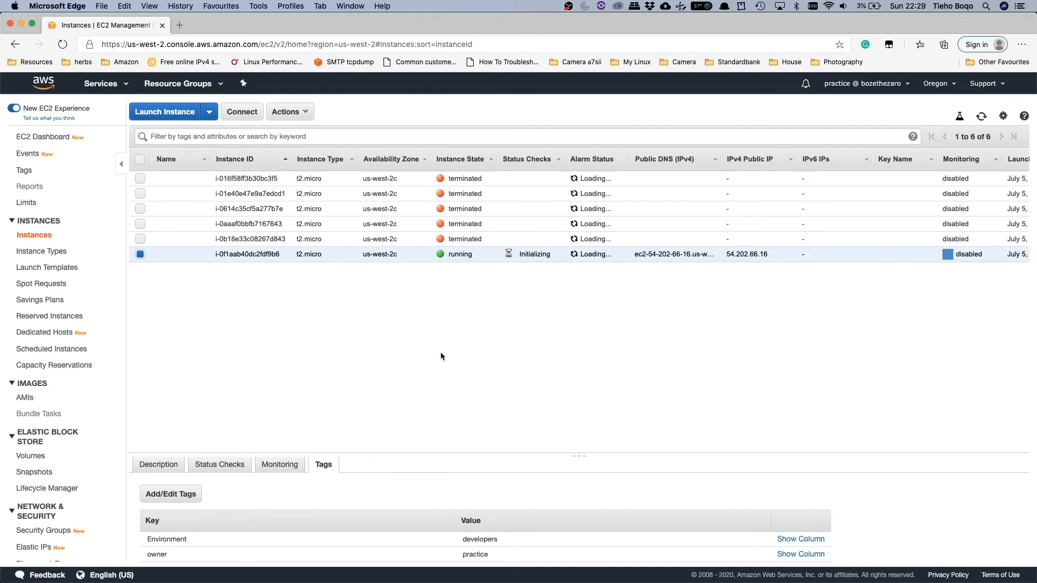
click(285, 111)
mouse_move(361, 184)
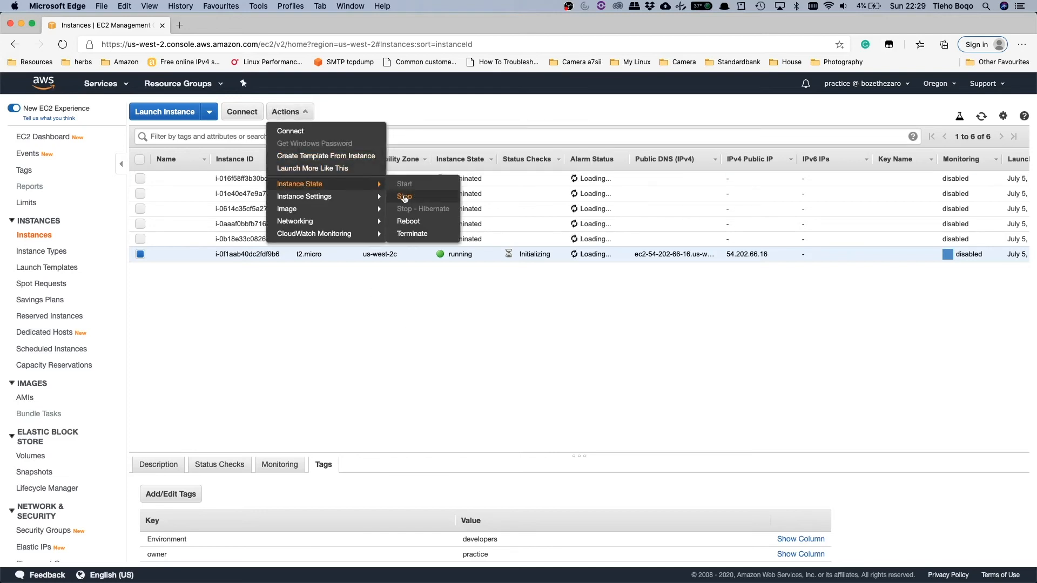
click(404, 197)
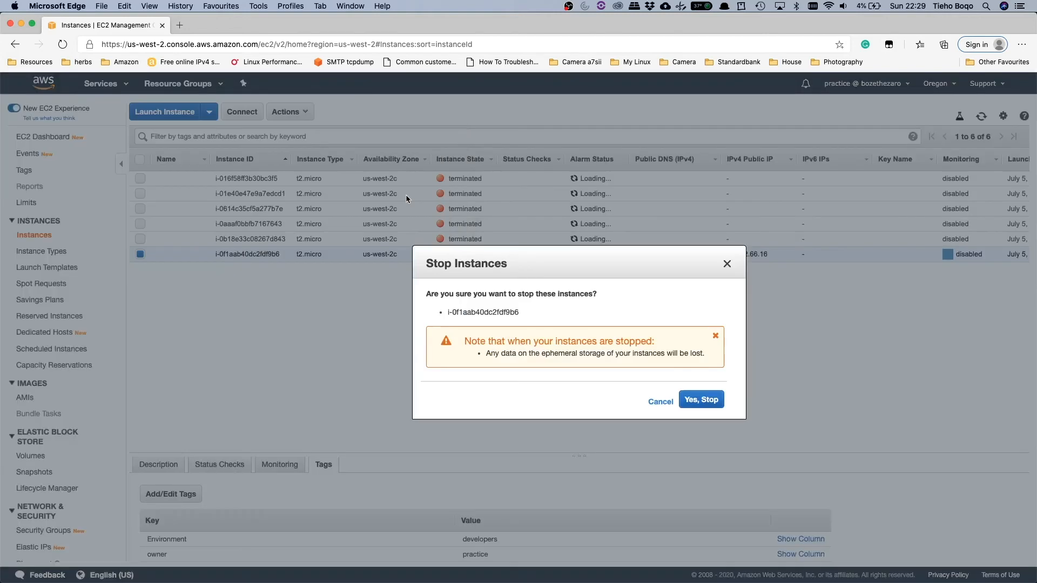
click(708, 400)
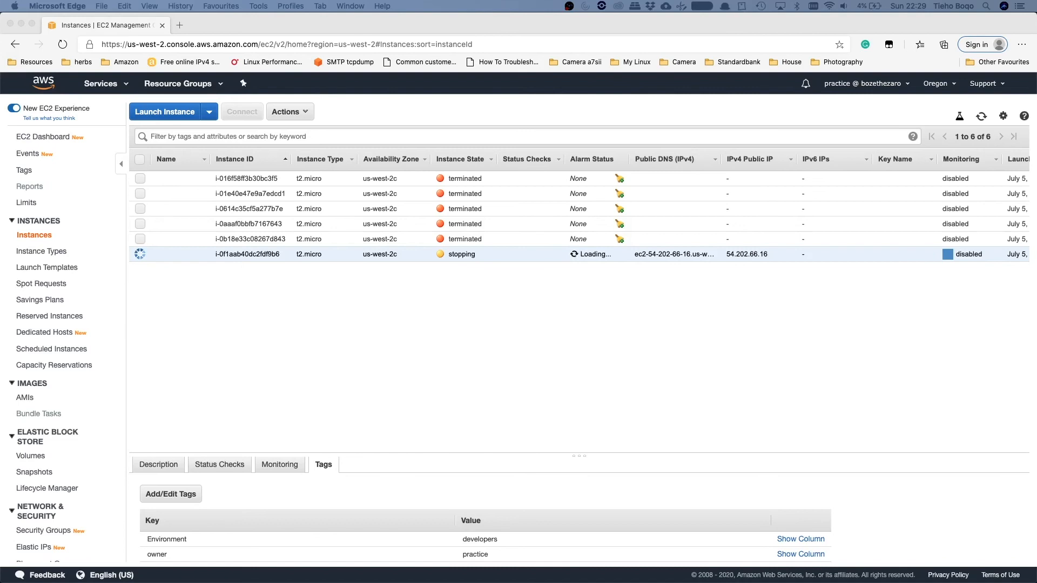
Step: Refresh the instance list and check the tags of the other user's pending instance
click(982, 118)
click(982, 117)
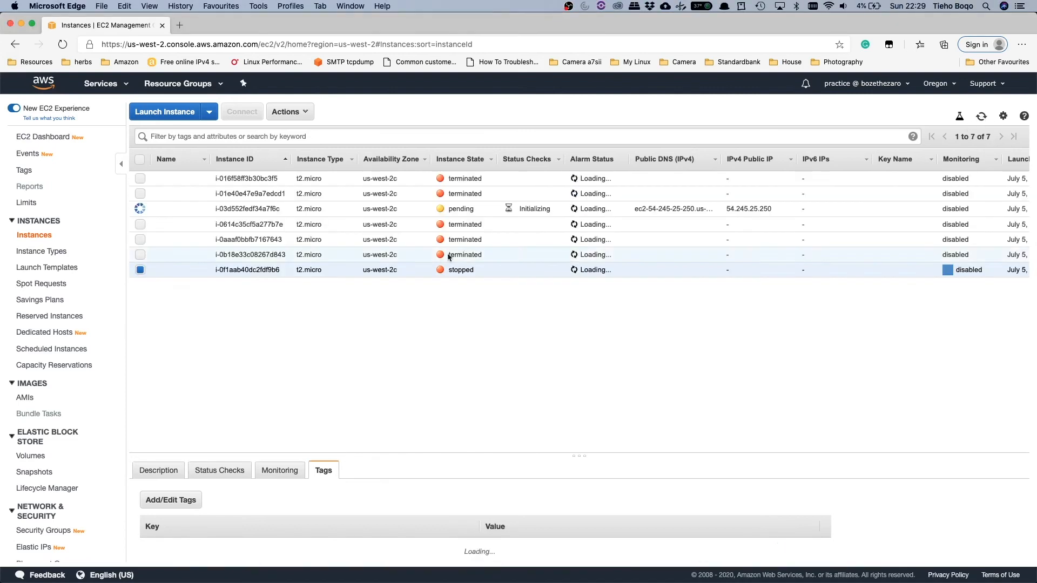
click(390, 209)
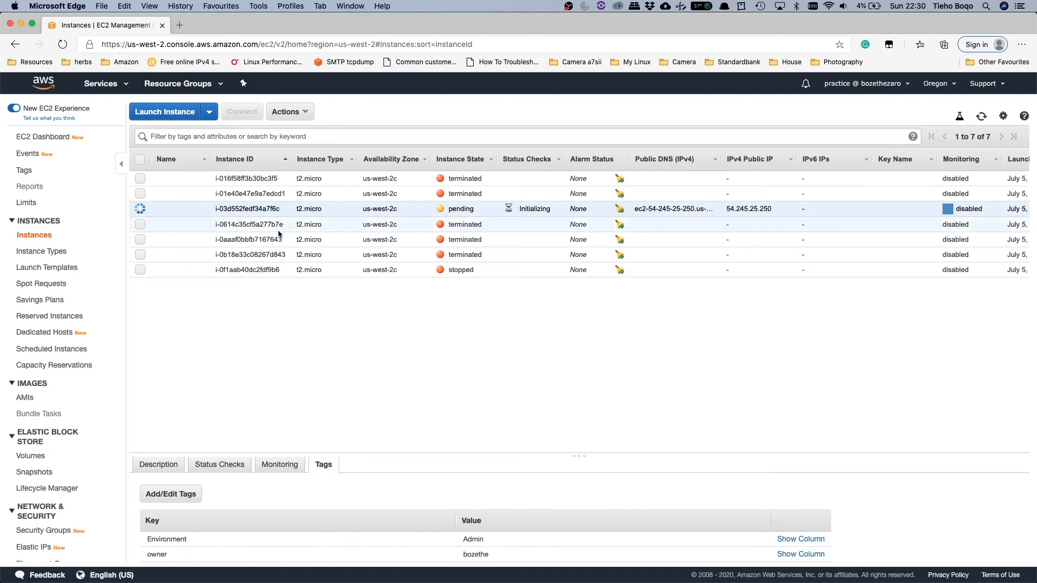
Step: Compare the tags of the stopped and pending instances, and try to stop the pending instance whose Environment tag is Admin
click(262, 265)
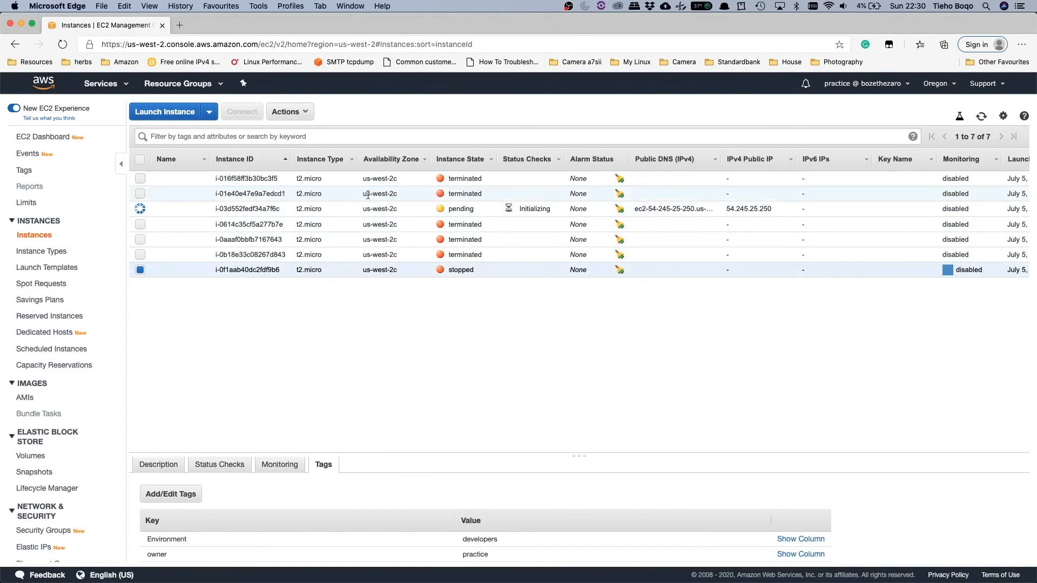
click(348, 210)
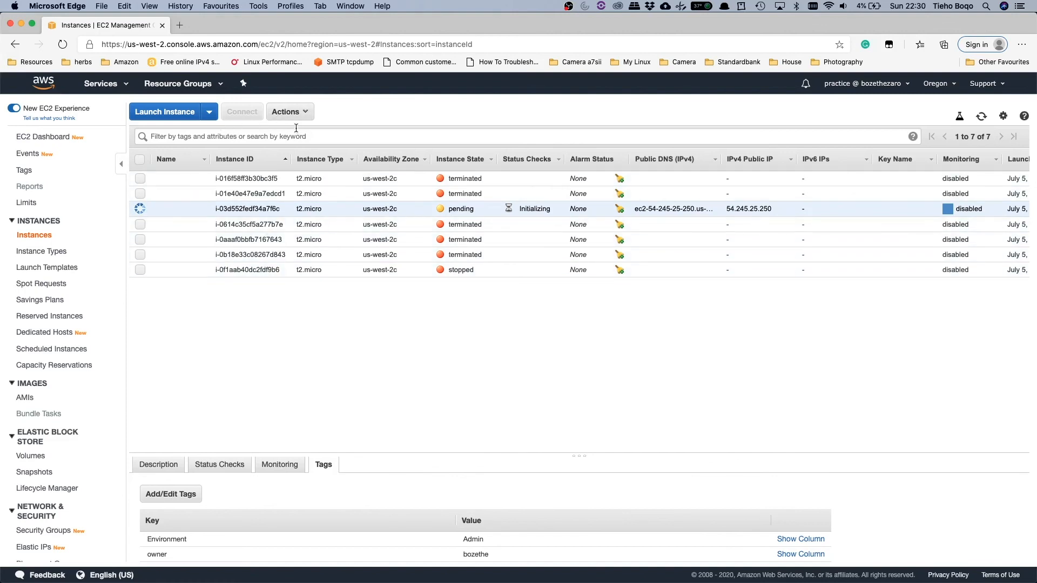
click(286, 112)
mouse_move(313, 186)
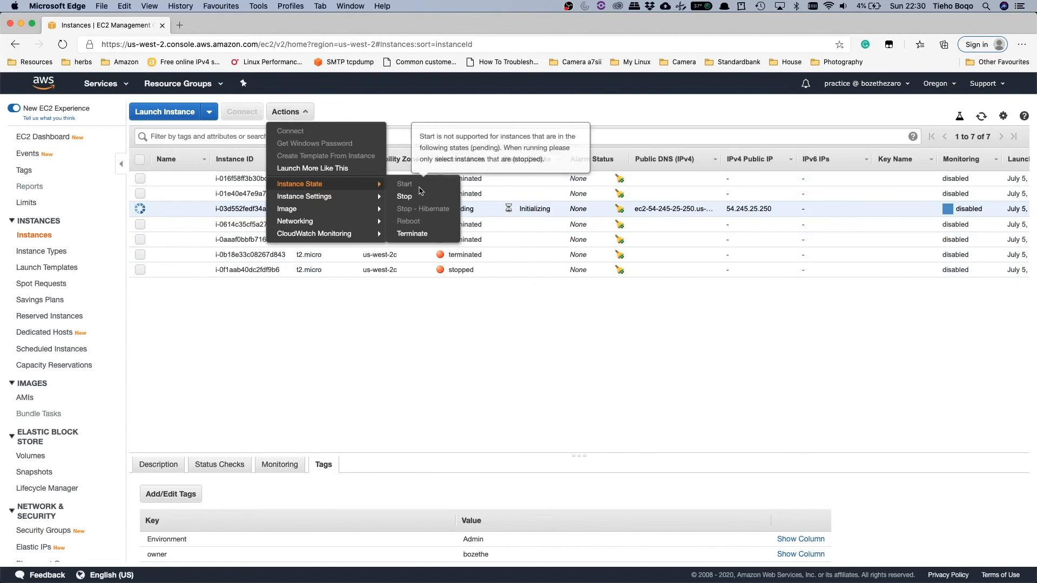
click(424, 202)
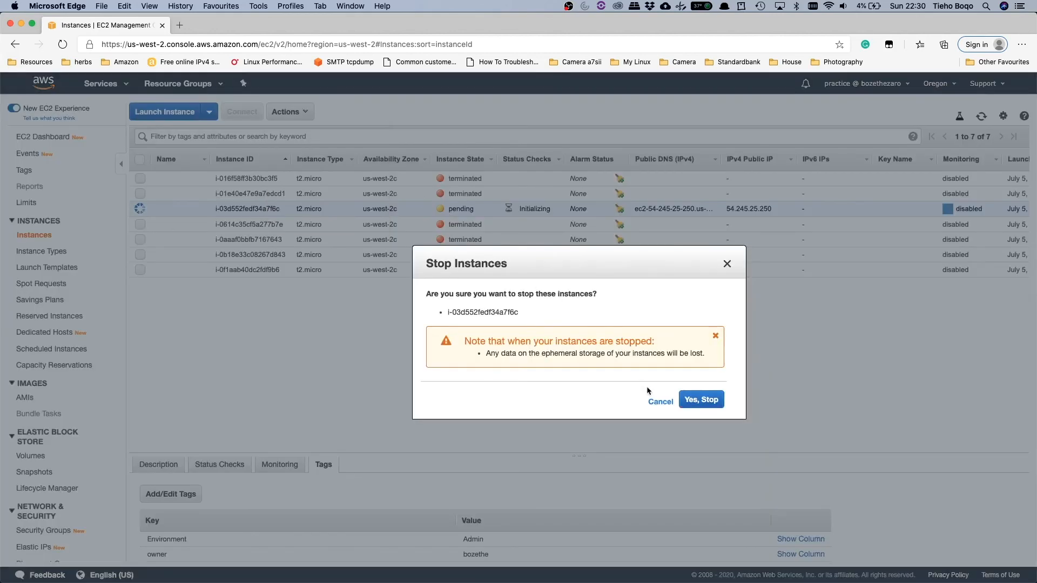
click(696, 398)
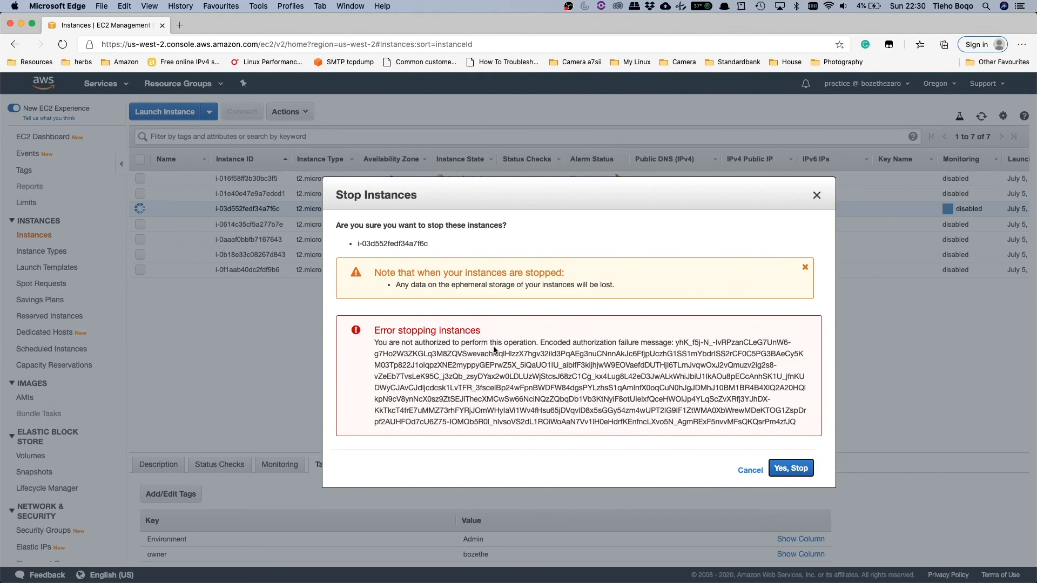
click(761, 470)
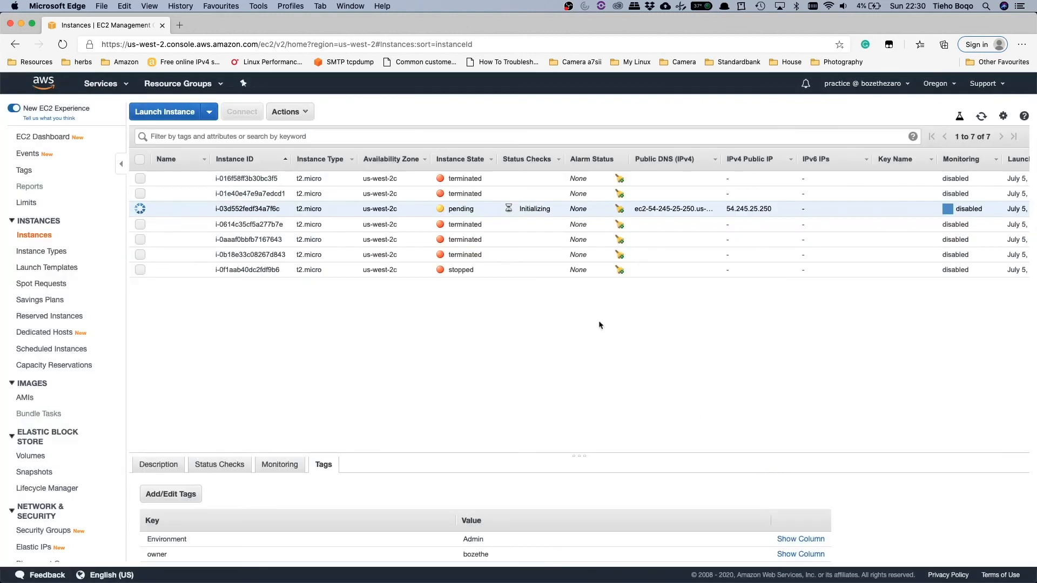
Step: Try to terminate the other user's pending instance, and dismiss the termination dialog
click(303, 112)
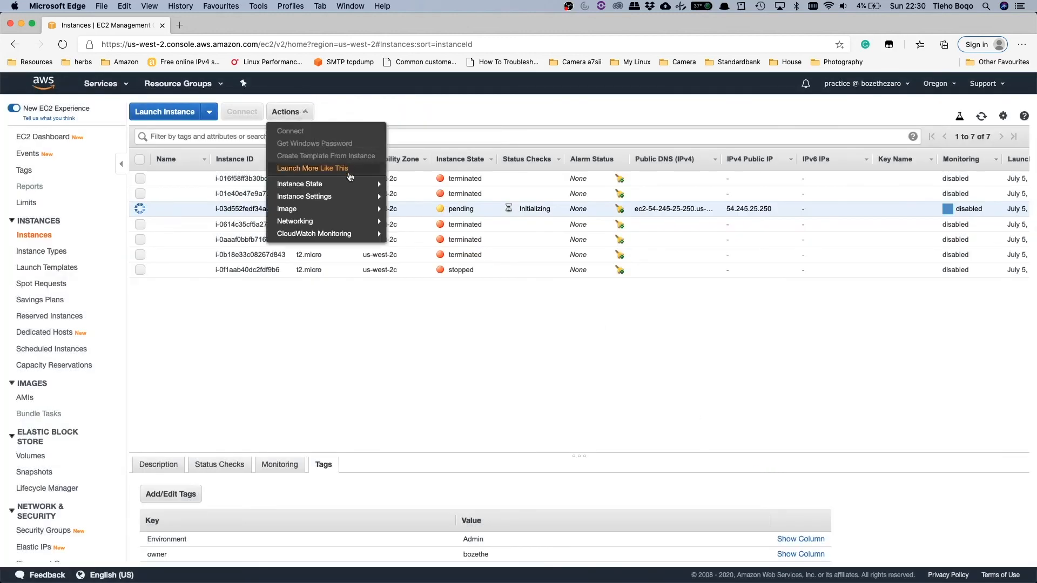
mouse_move(324, 183)
click(420, 233)
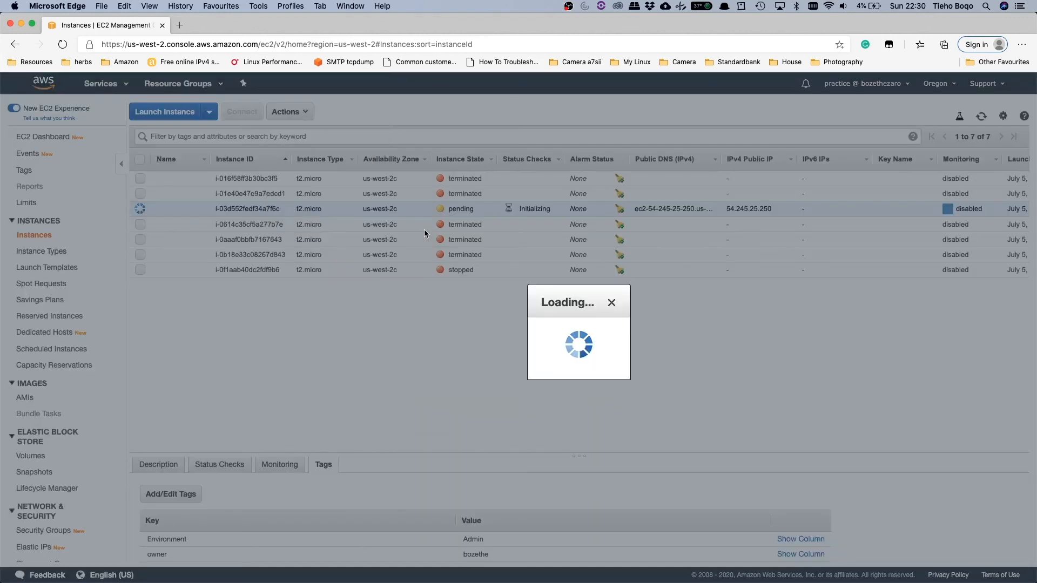
click(731, 406)
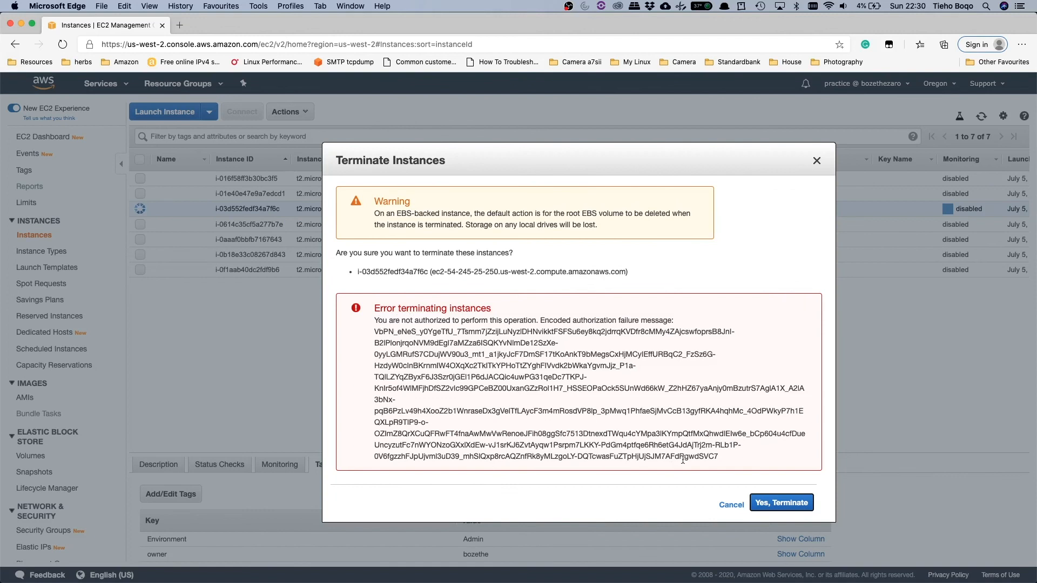
click(735, 504)
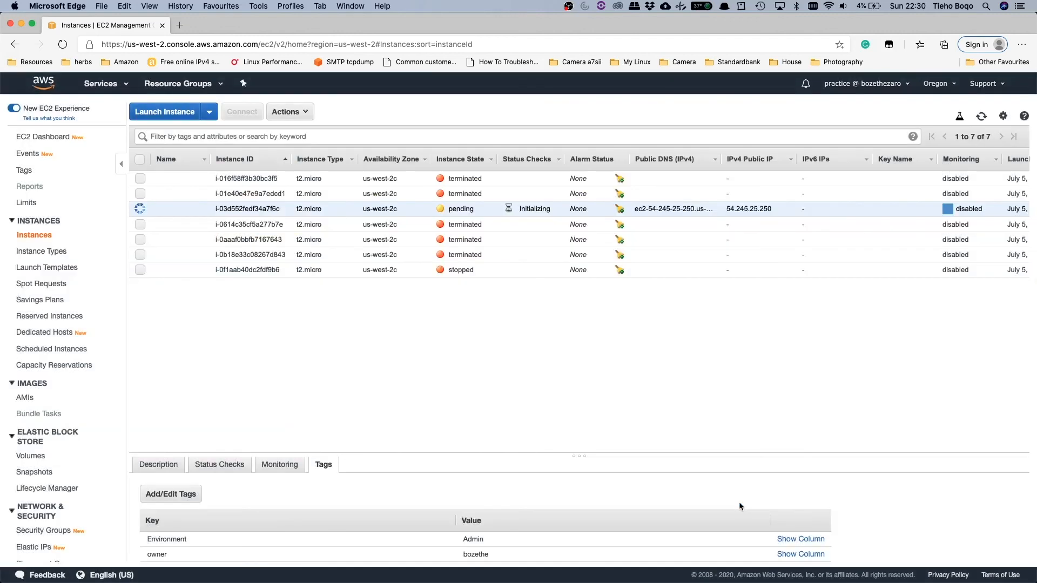
Step: Terminate the stopped instance owned by practice and confirm the termination
click(275, 270)
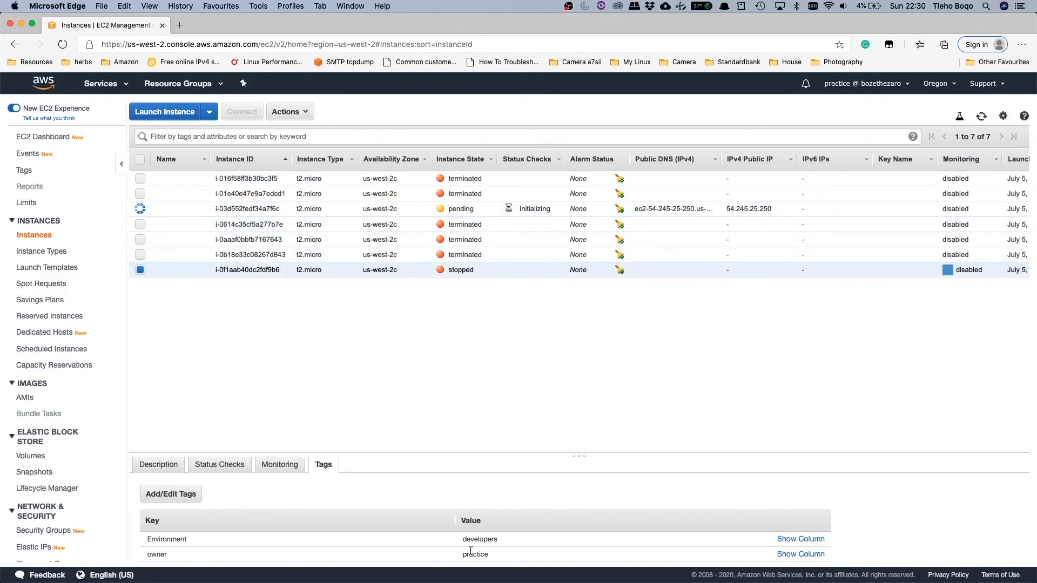
click(290, 113)
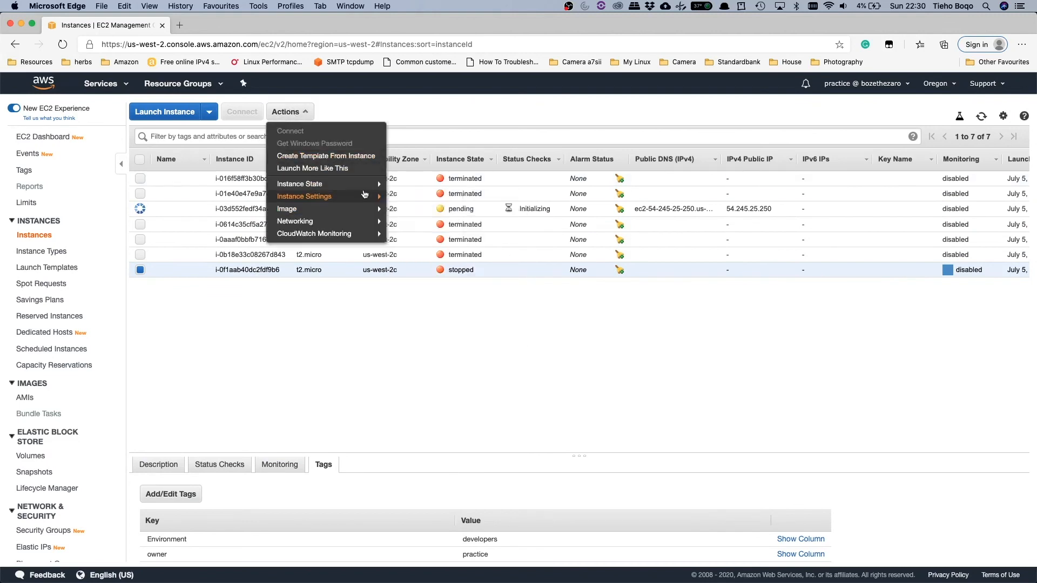
mouse_move(382, 185)
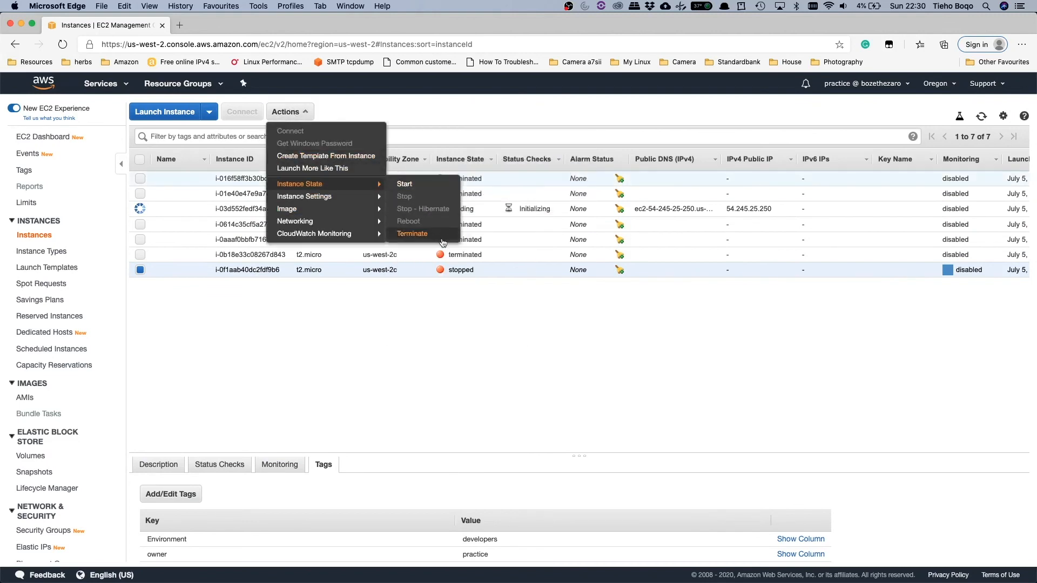
click(412, 234)
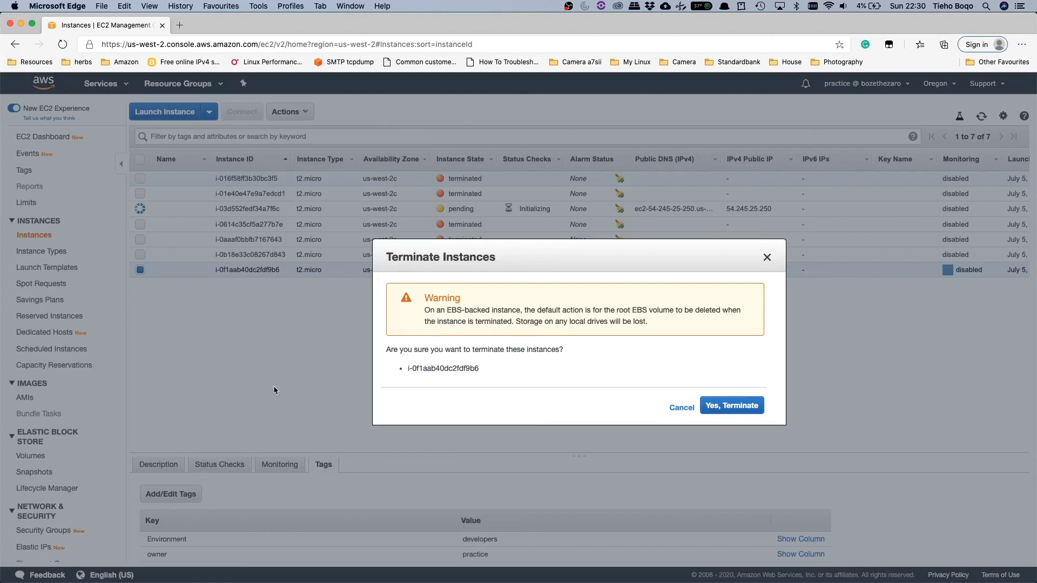
click(721, 405)
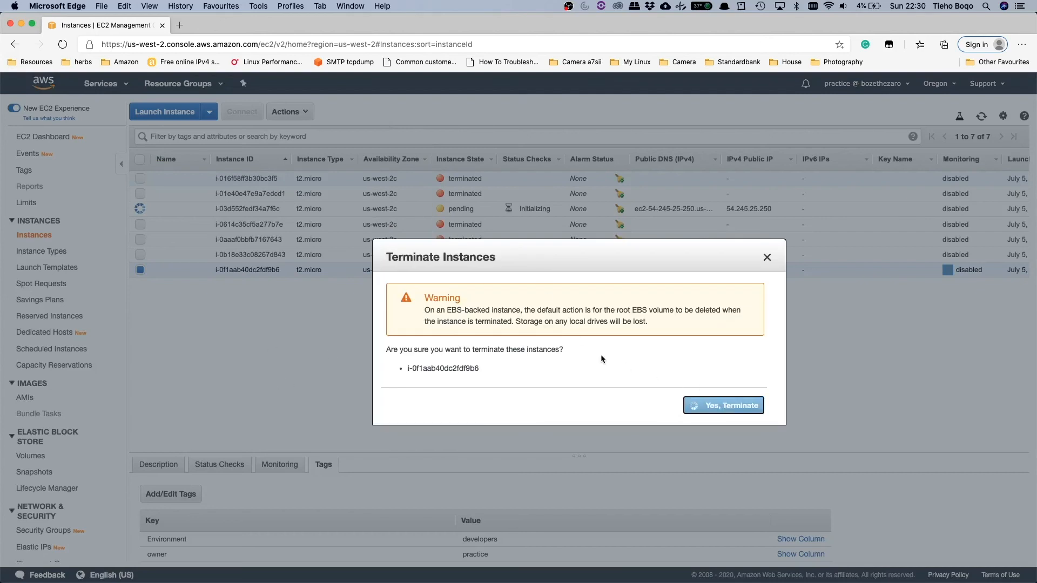